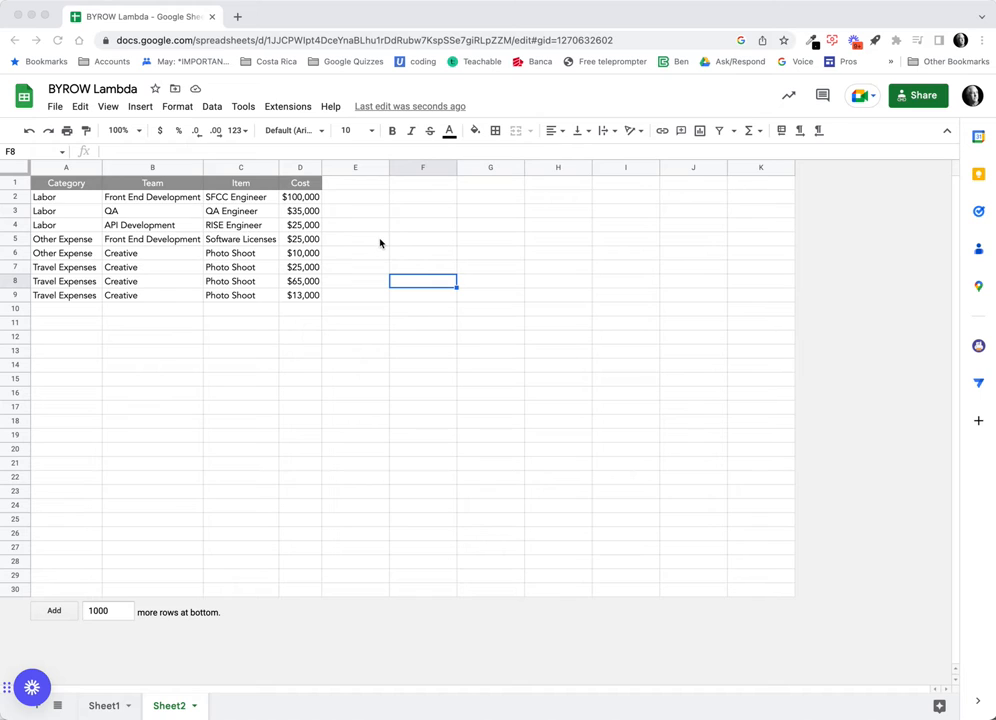
click(290, 213)
click(78, 199)
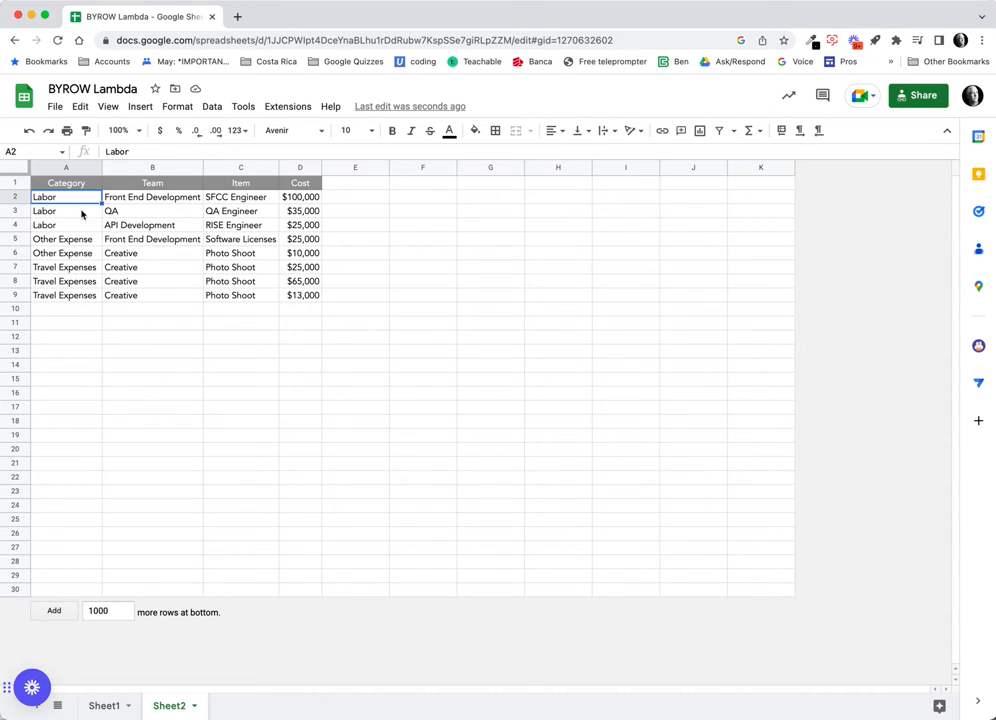
click(80, 229)
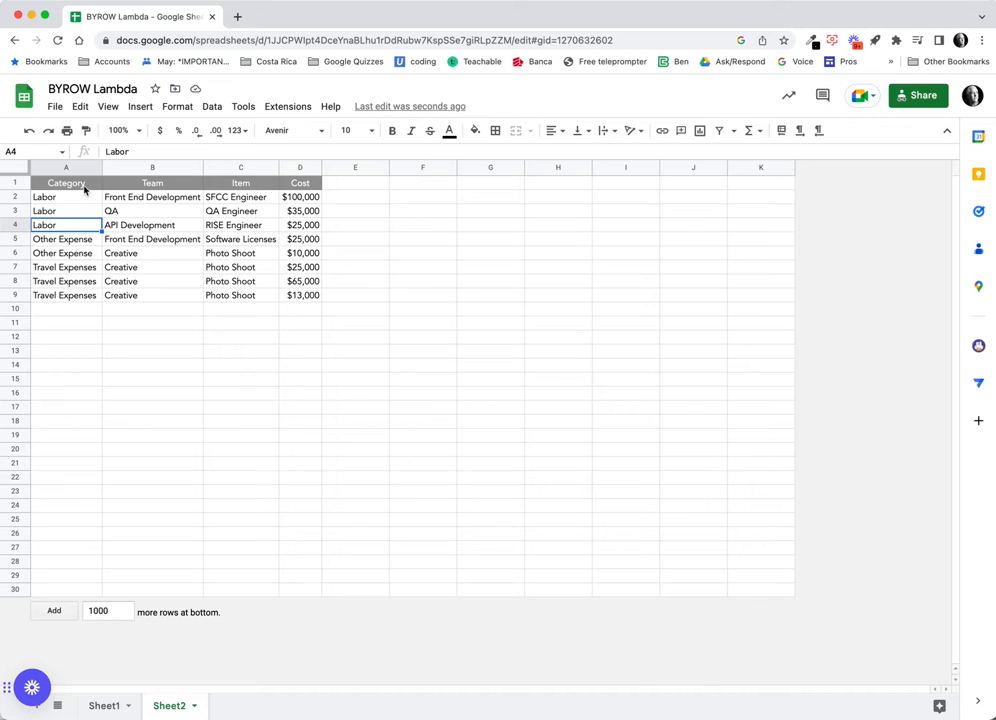
click(312, 198)
click(307, 215)
click(307, 229)
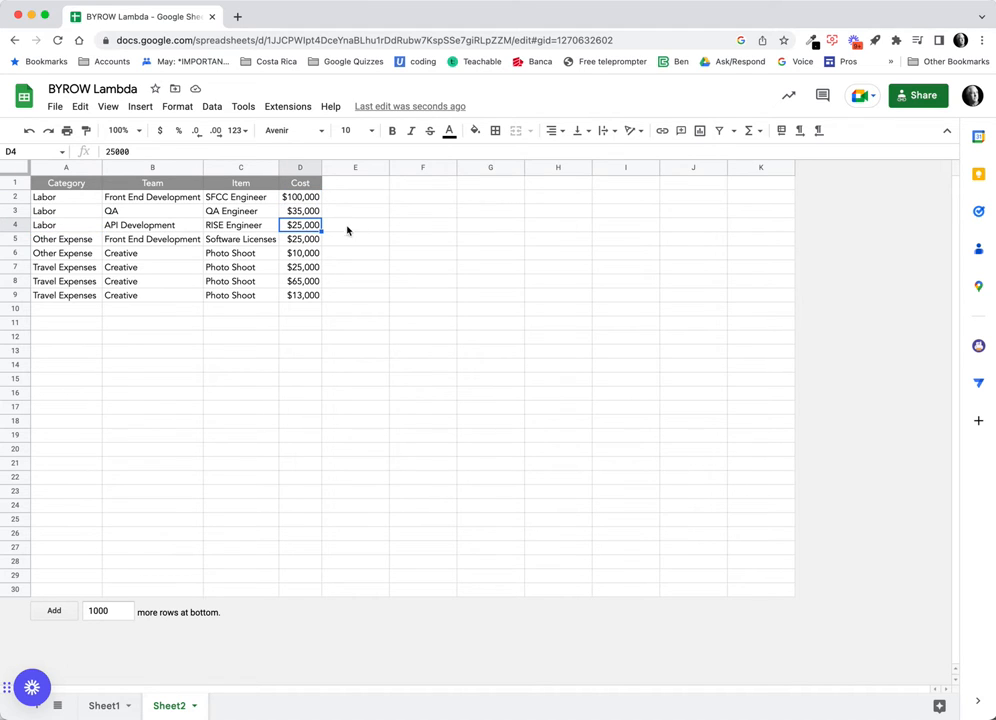
List the distinct categories starting in cell A11 with a UNIQUE formula over A2:A9
click(75, 328)
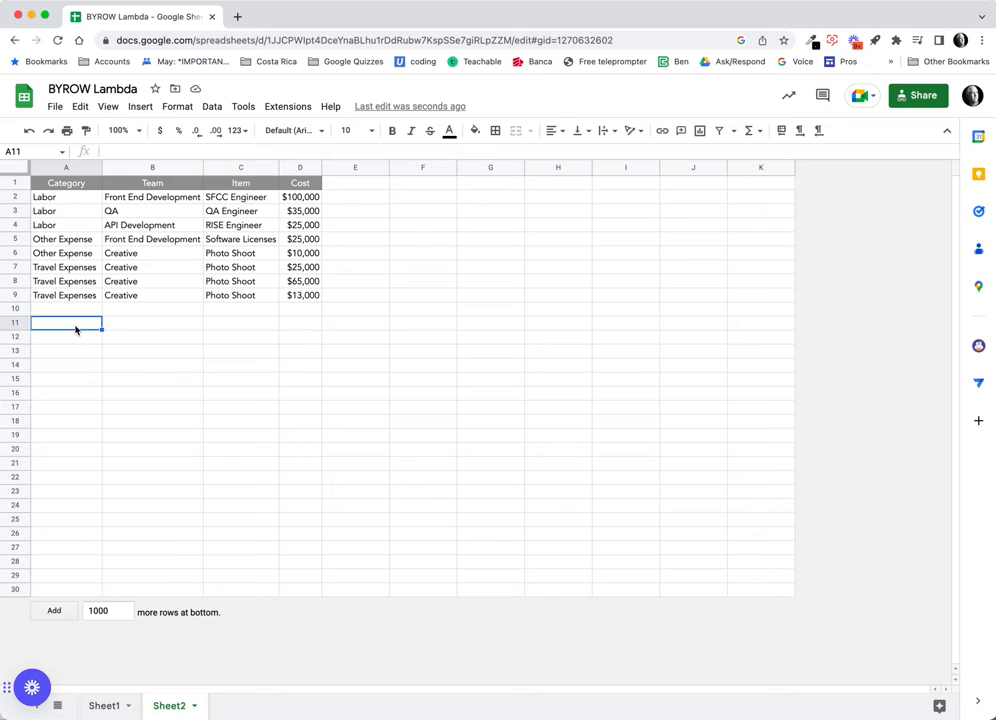
text(=)
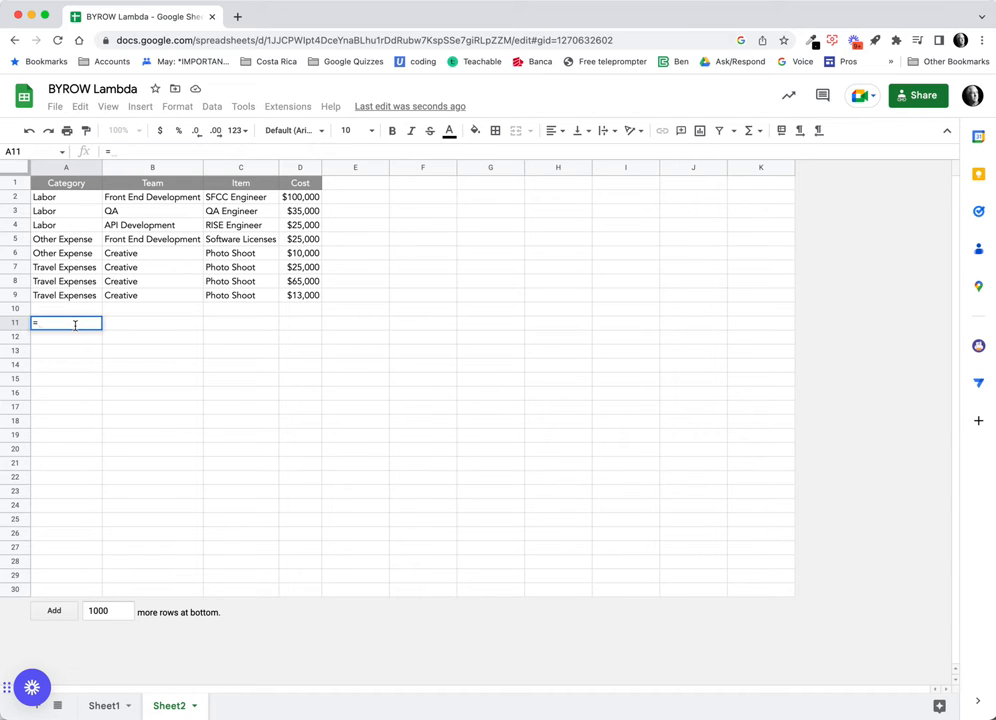
text(uniq)
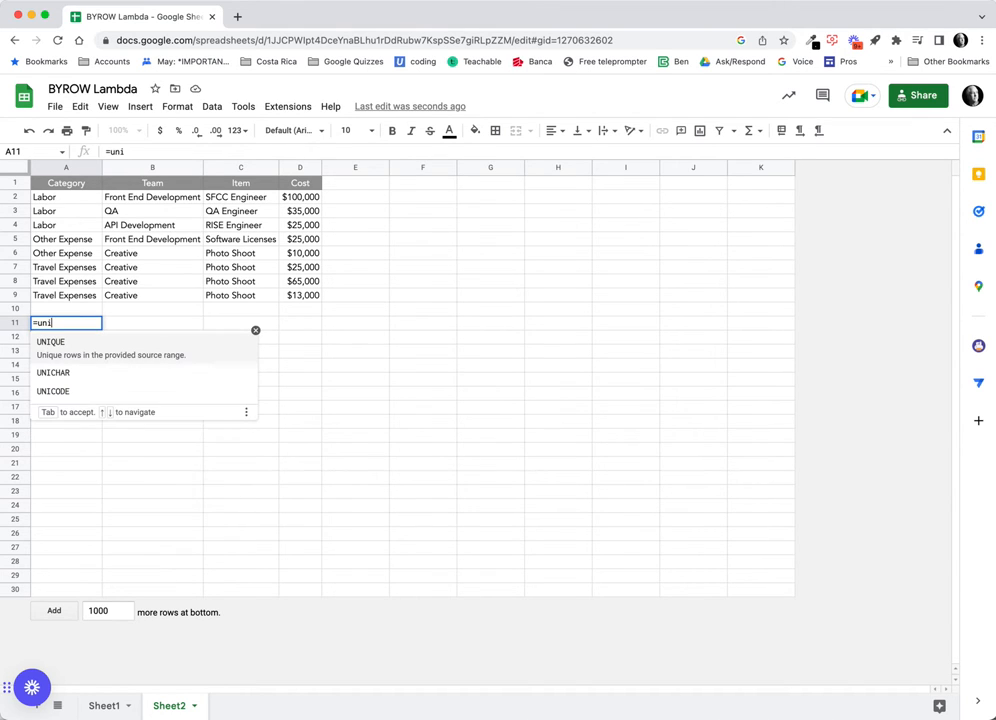
click(56, 350)
drag(63, 197, 64, 296)
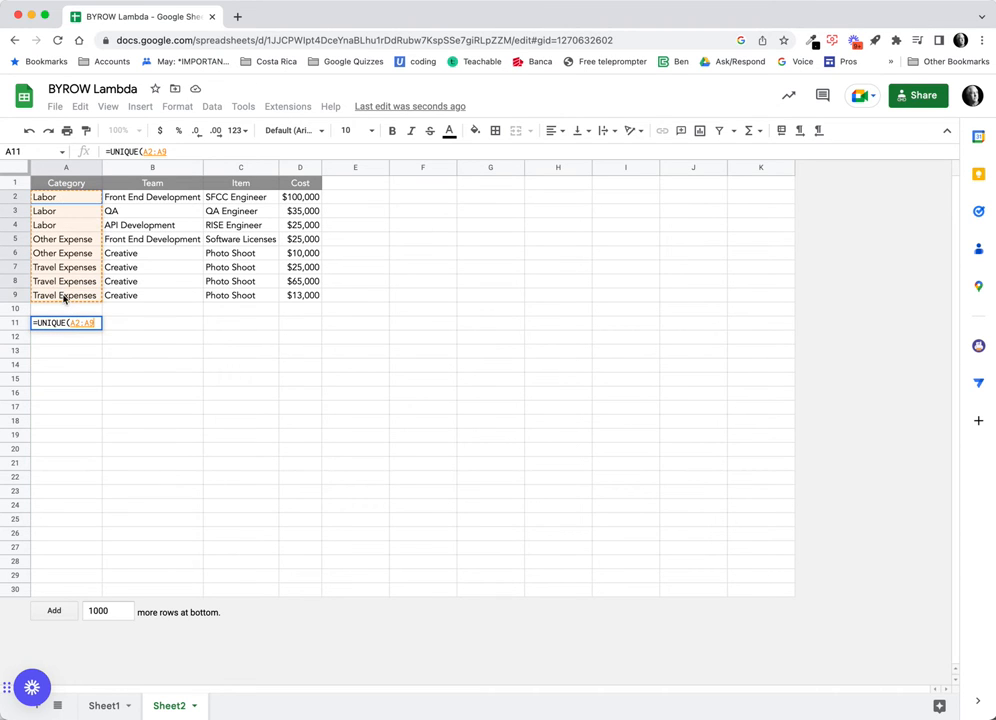
key(Return)
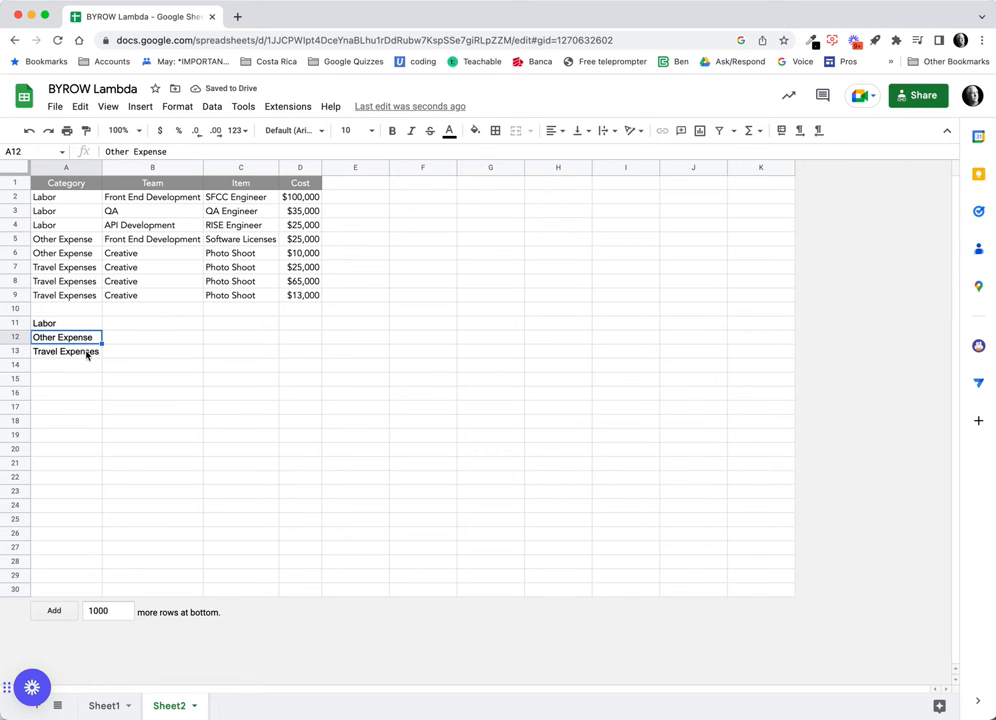
Total each category's cost in B11:B13 by entering =SUMIF(A2:A9,A11,D2:D9) in B11 and accepting the suggested autofill
click(141, 324)
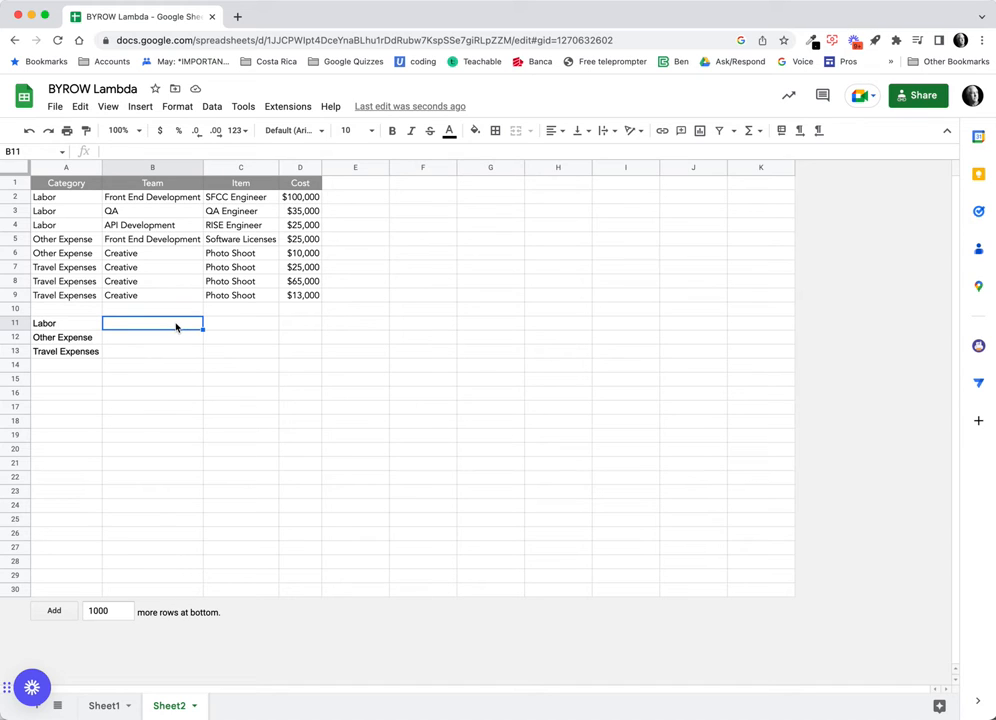
text(=)
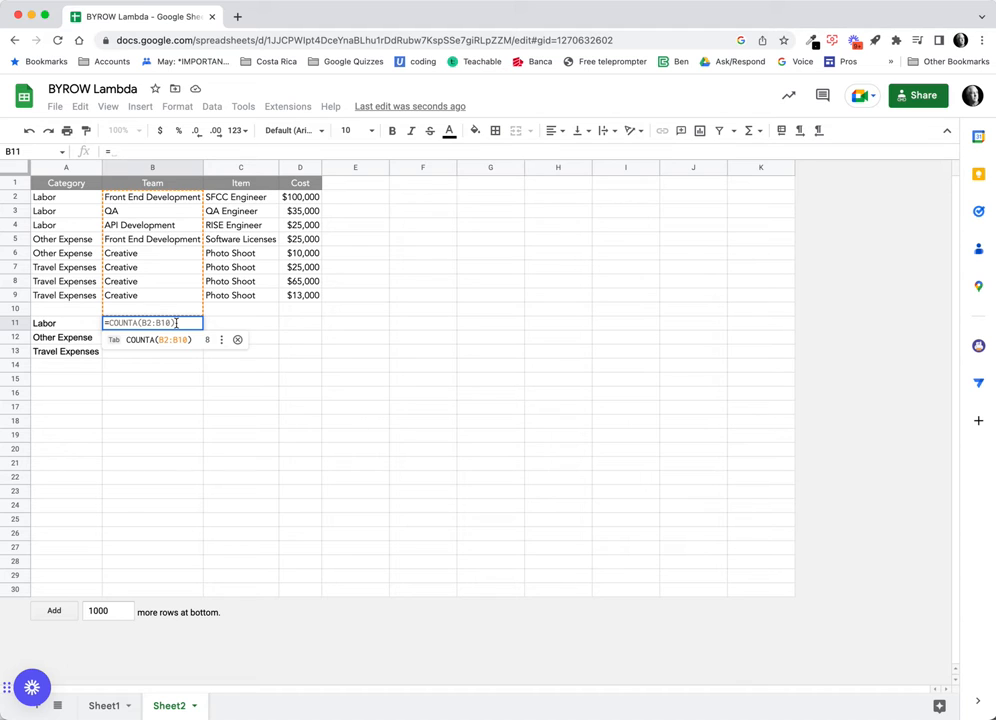
text(sumif)
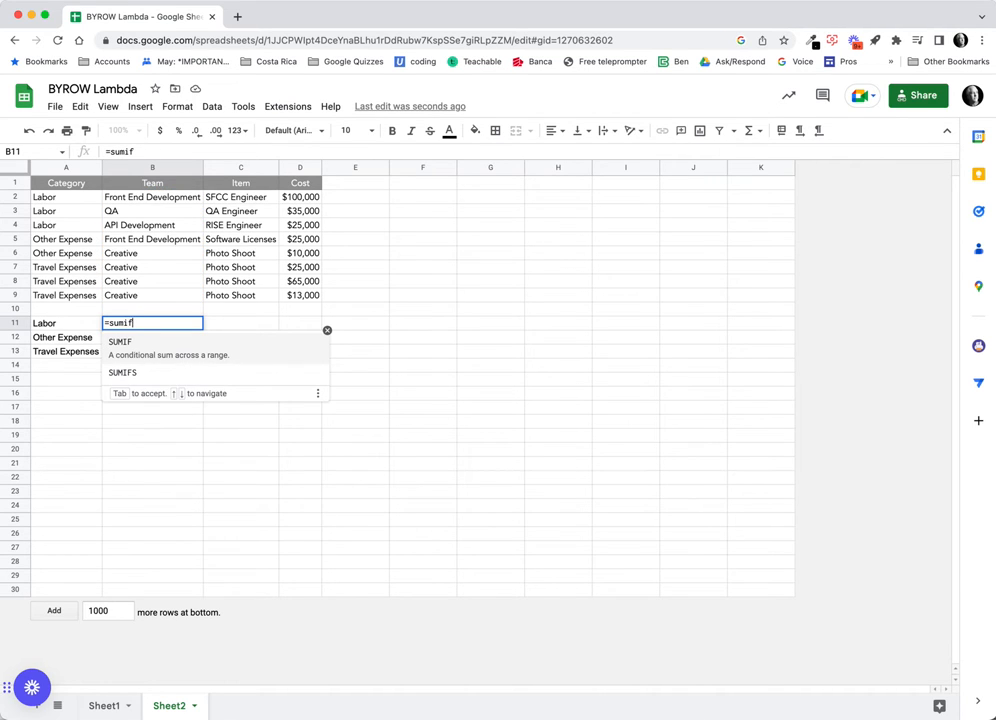
key(Tab)
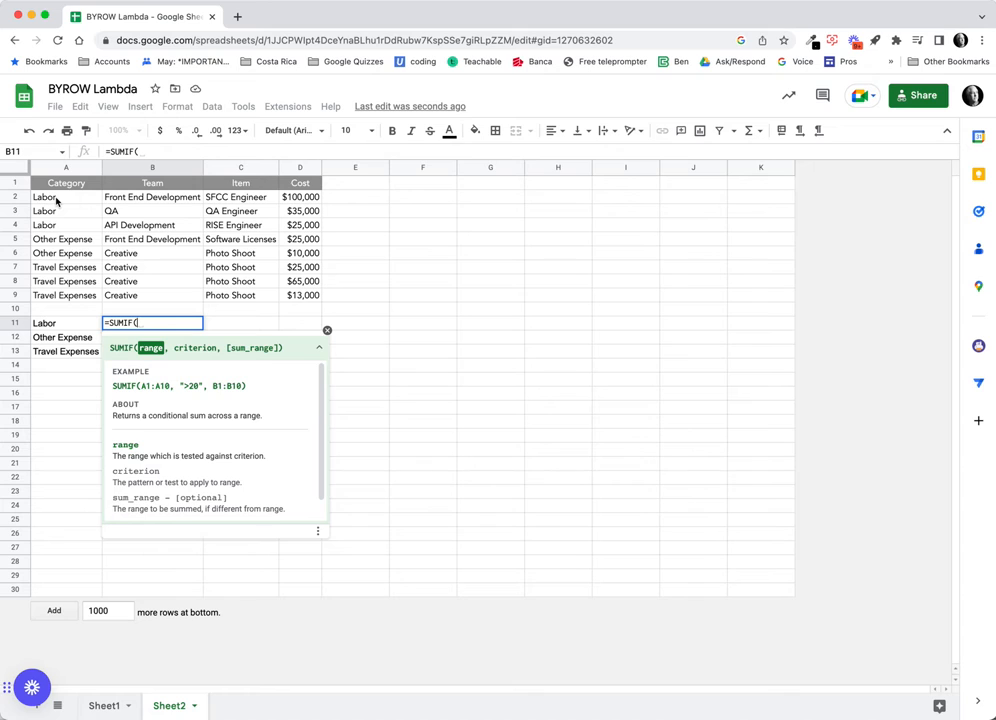
drag(56, 199, 64, 296)
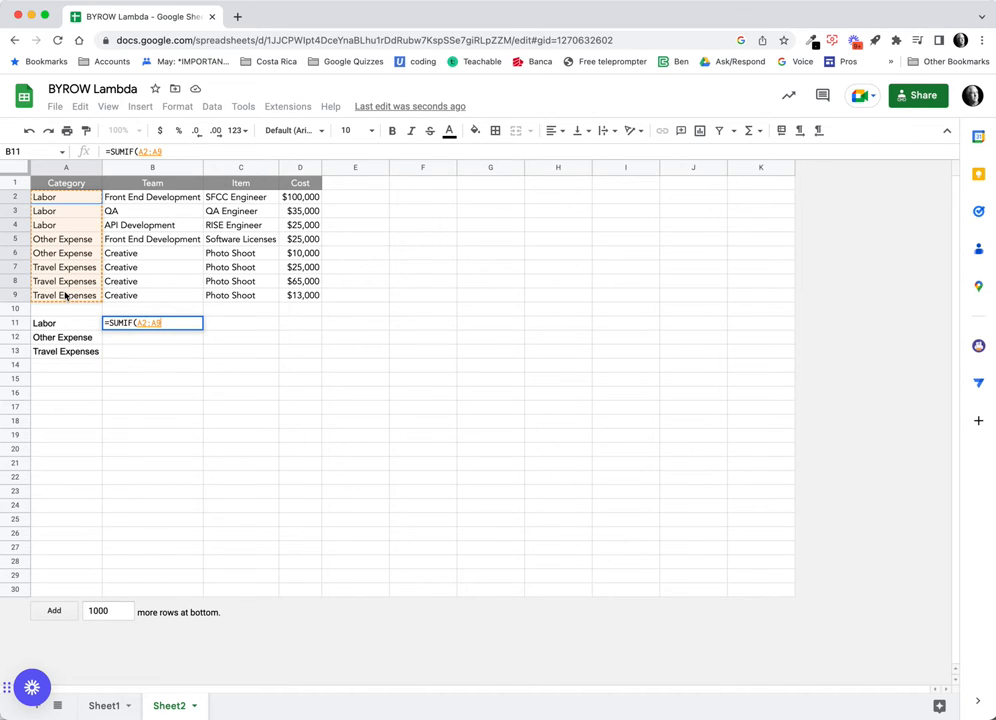
click(161, 324)
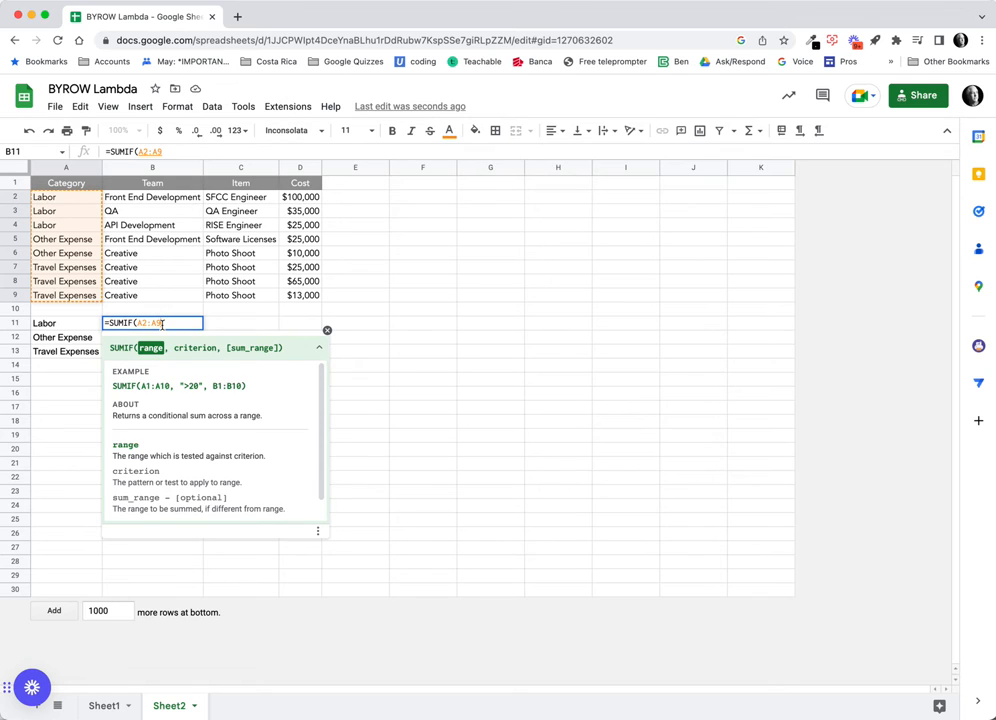
text(,)
click(65, 324)
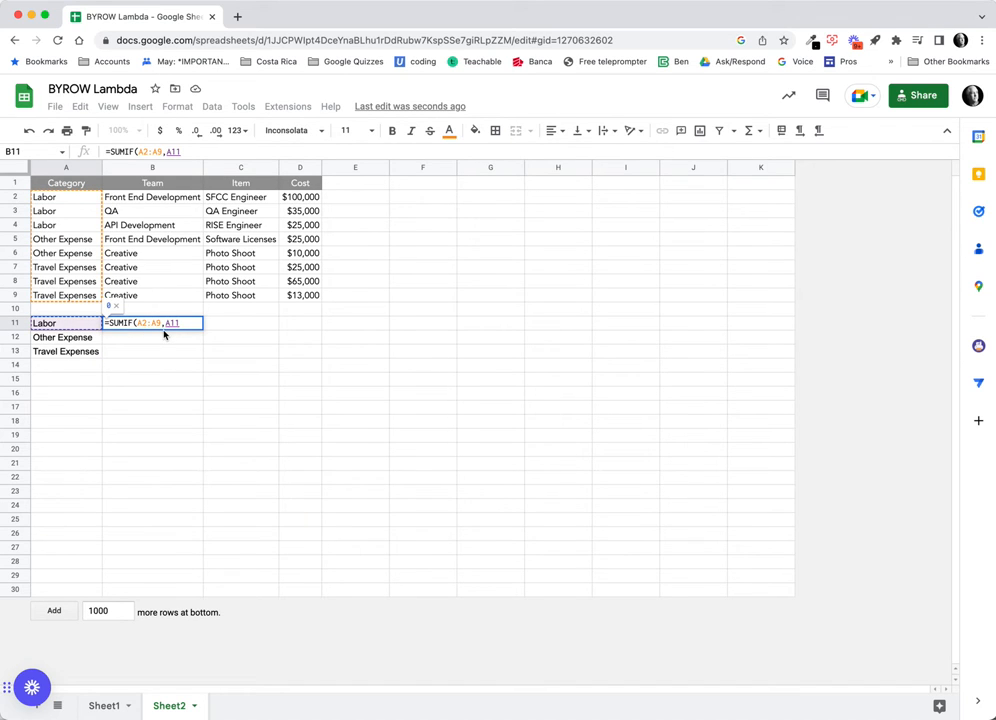
text(,)
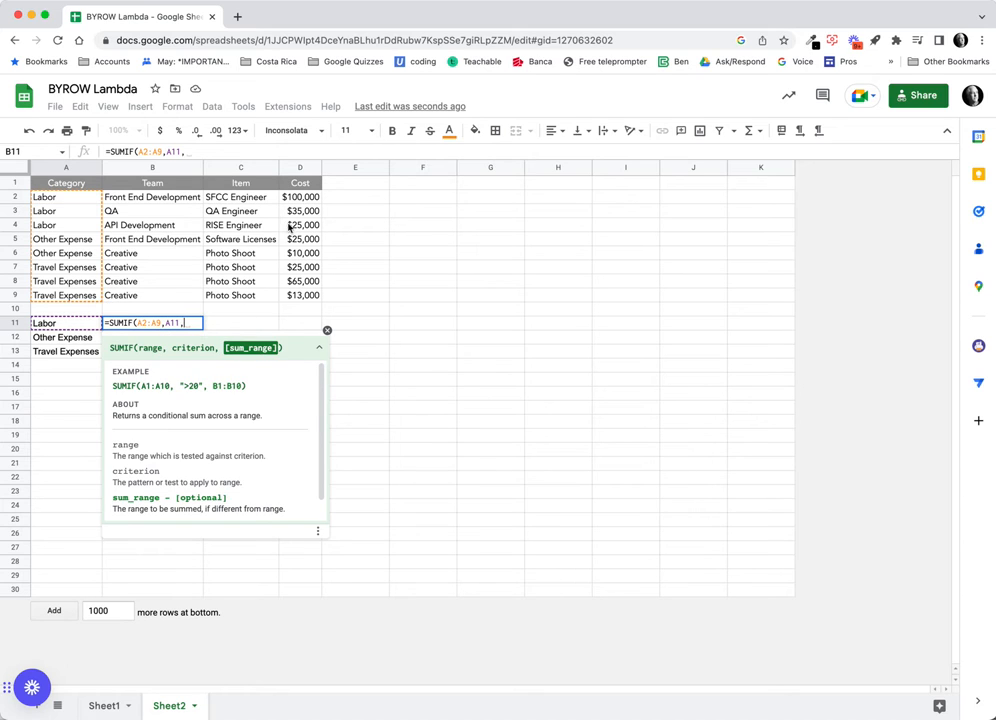
drag(300, 197, 298, 295)
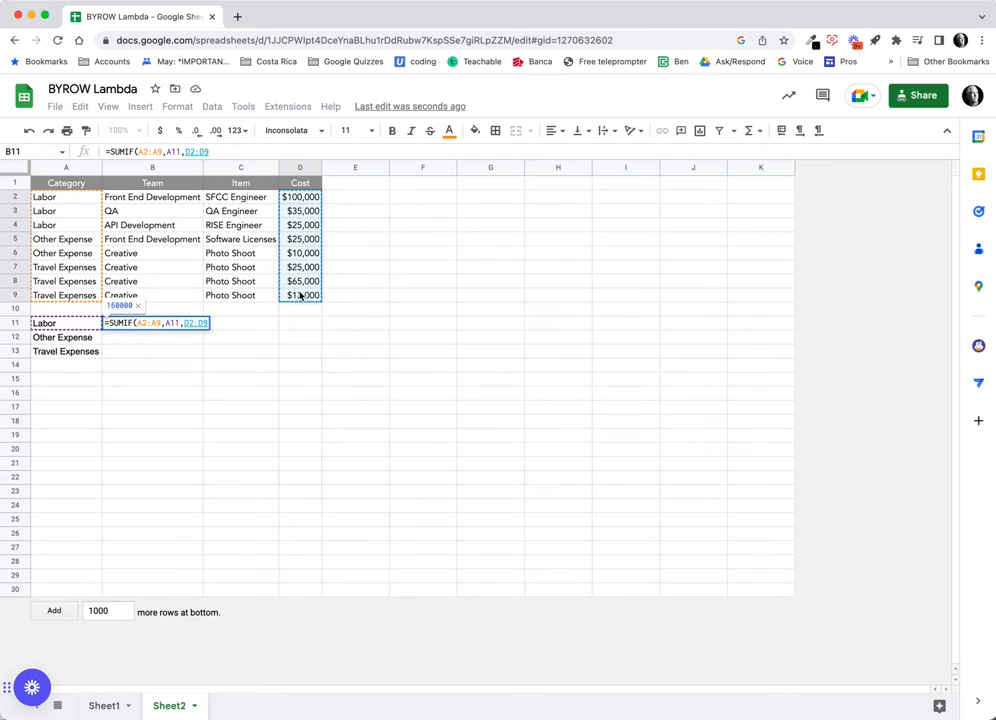
key(Return)
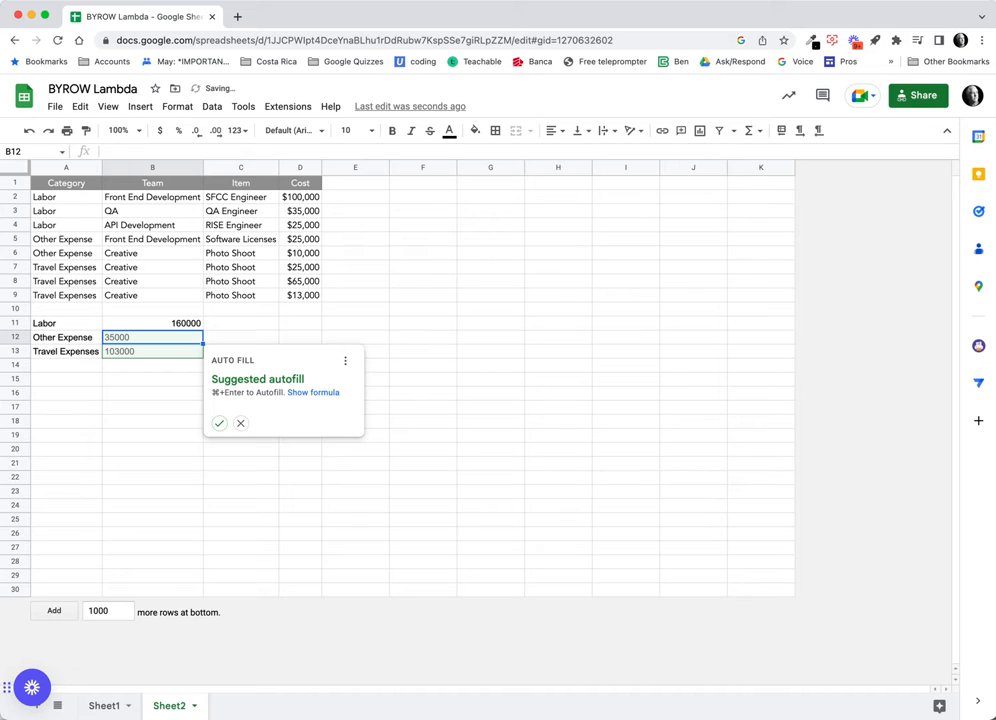
click(219, 423)
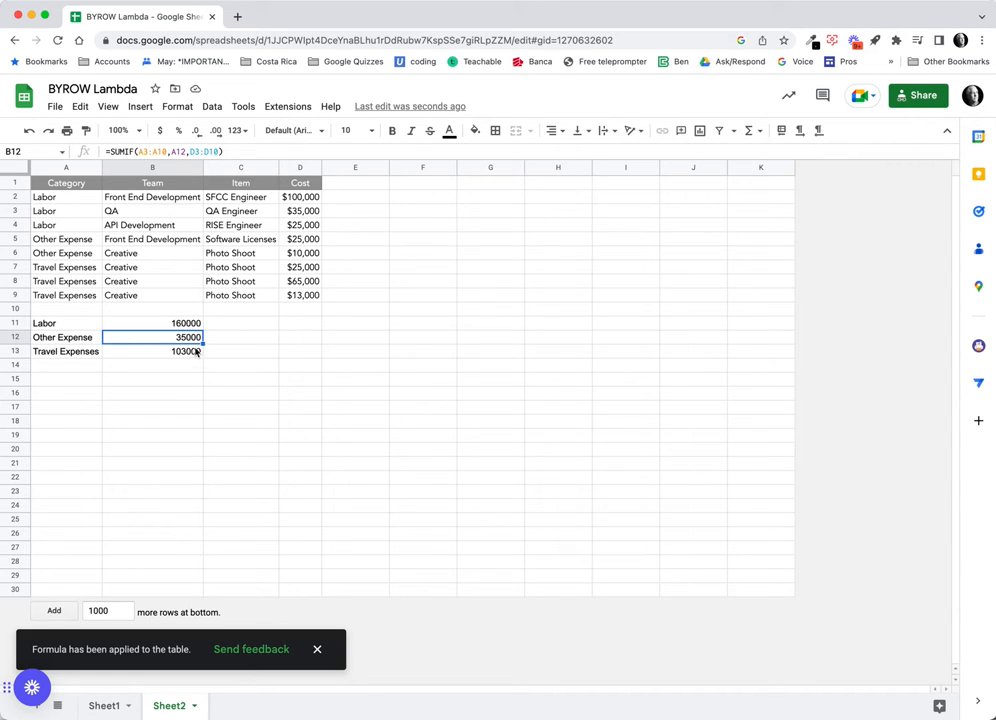
Calculate the first item's share of the Labor total in E2 with =D2/B11 and format it as a percentage
click(345, 200)
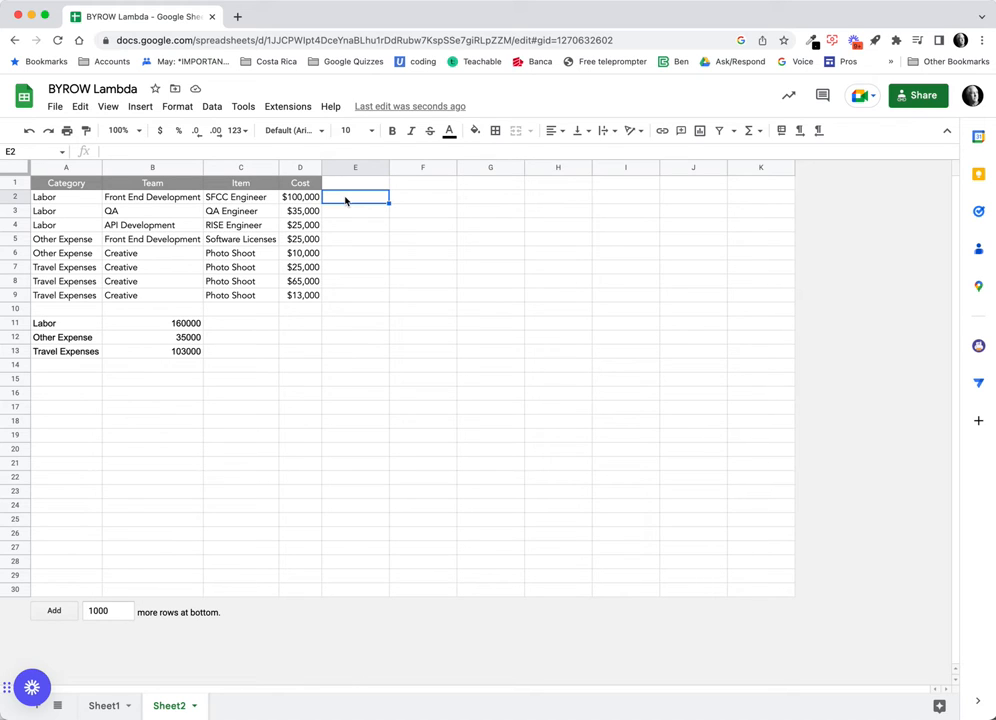
text(=)
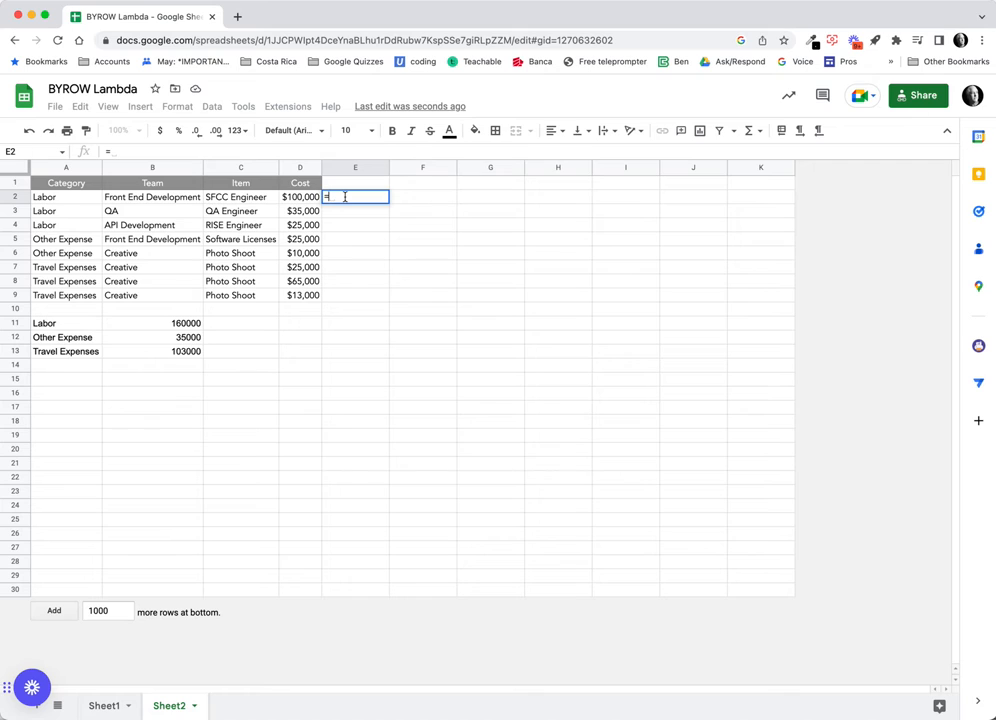
click(289, 200)
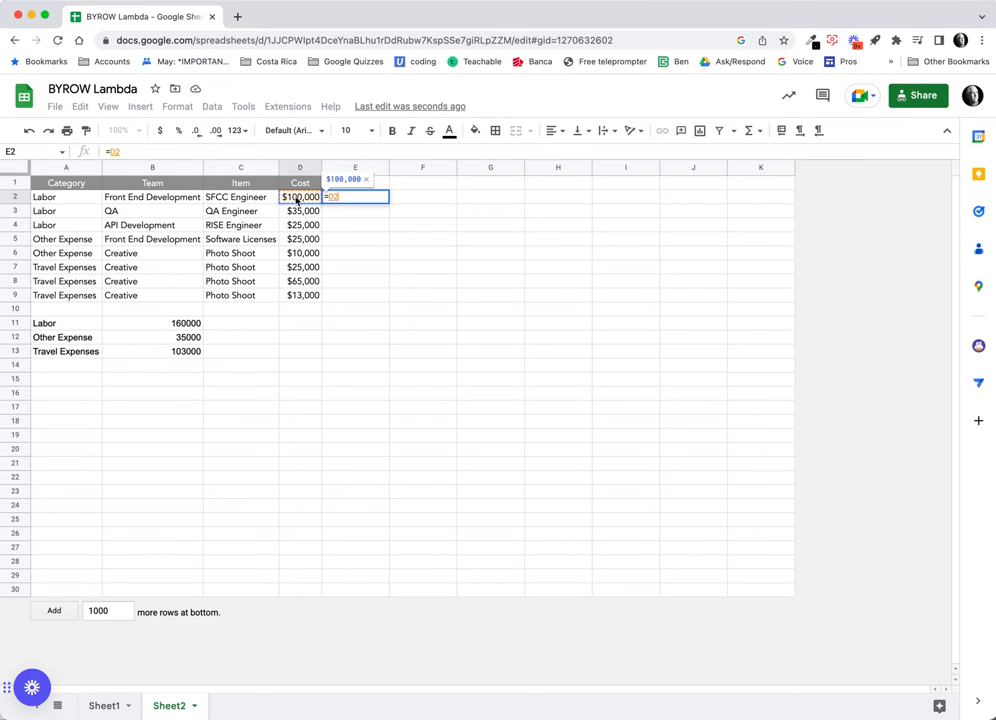
click(196, 327)
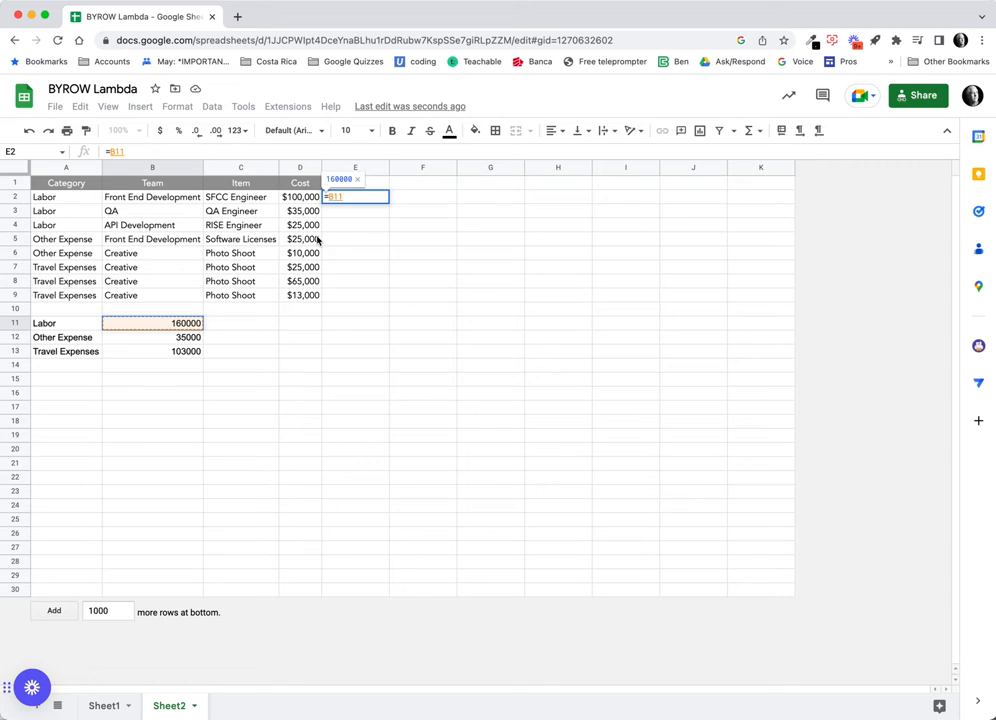
click(314, 200)
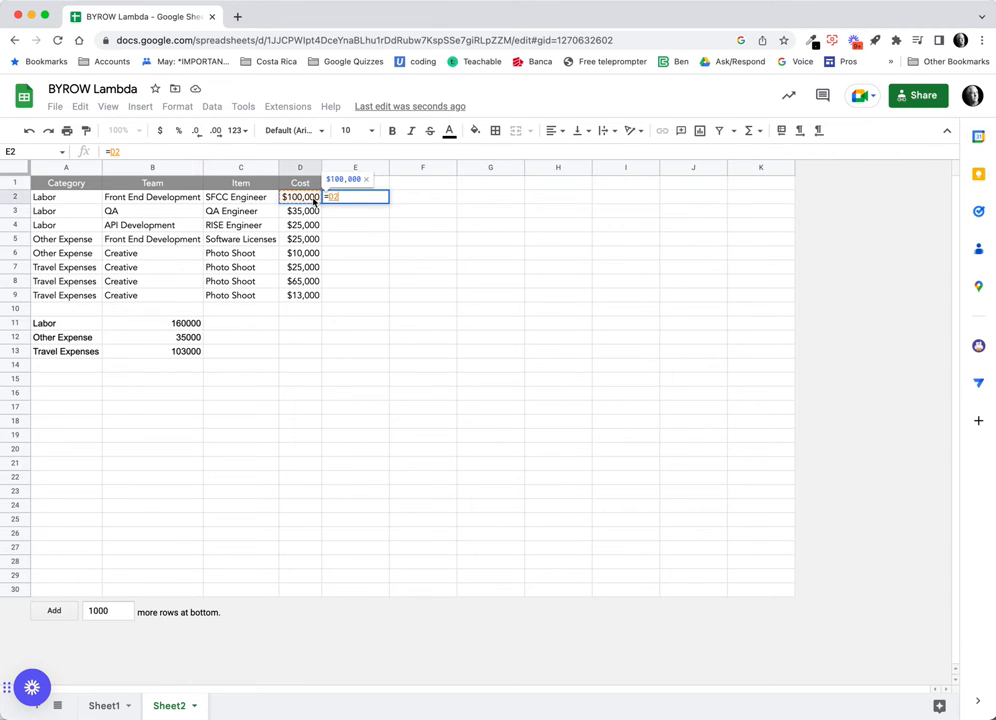
text(/)
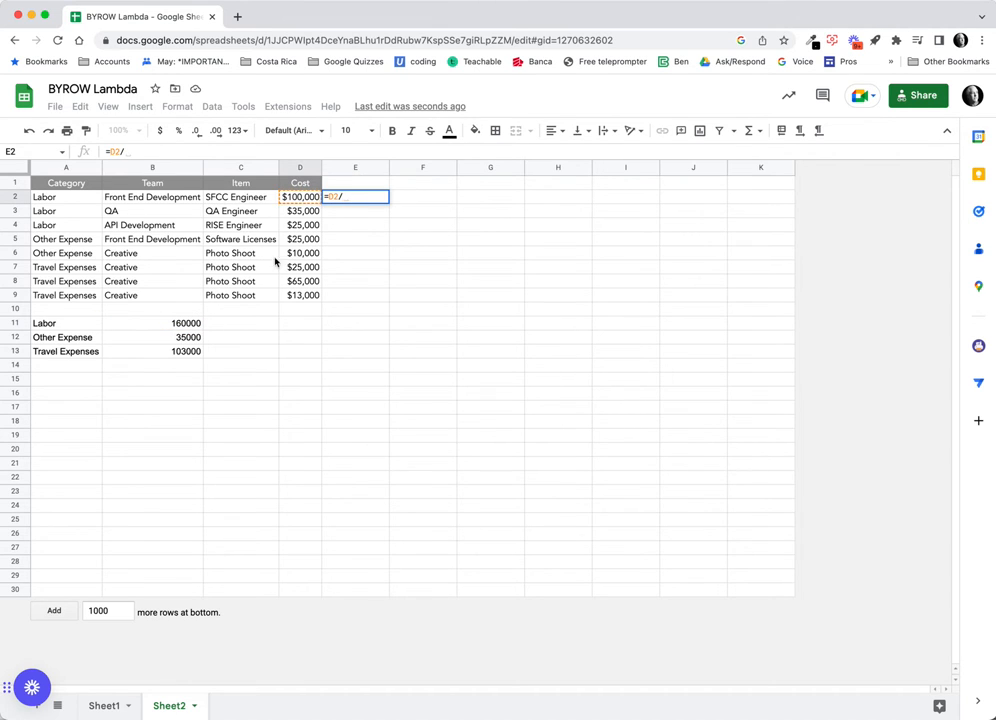
click(192, 325)
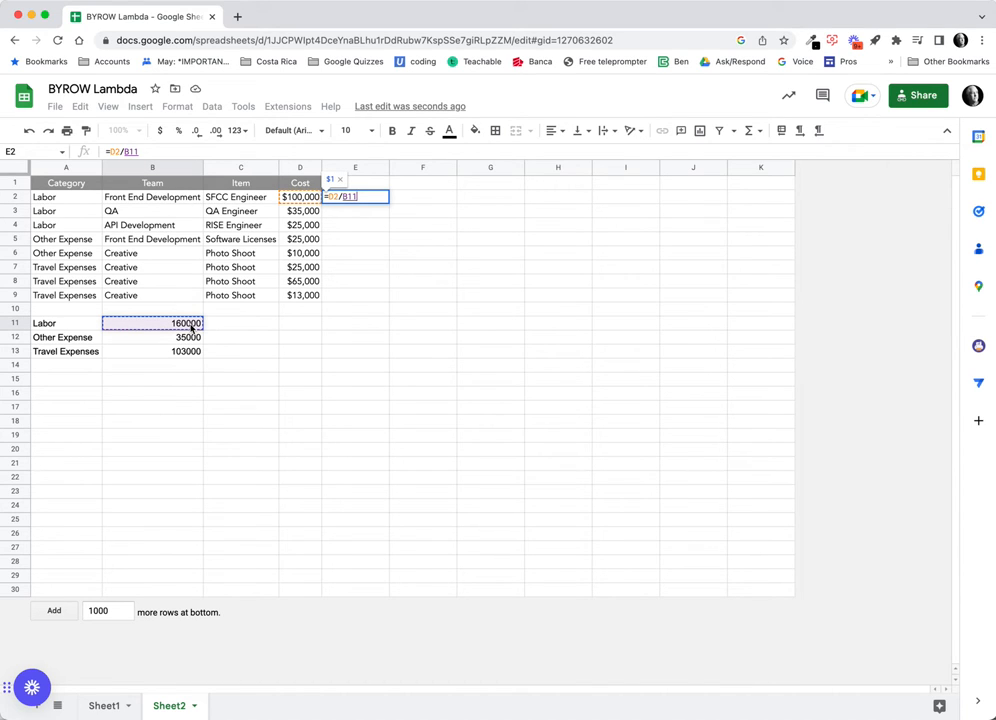
key(Return)
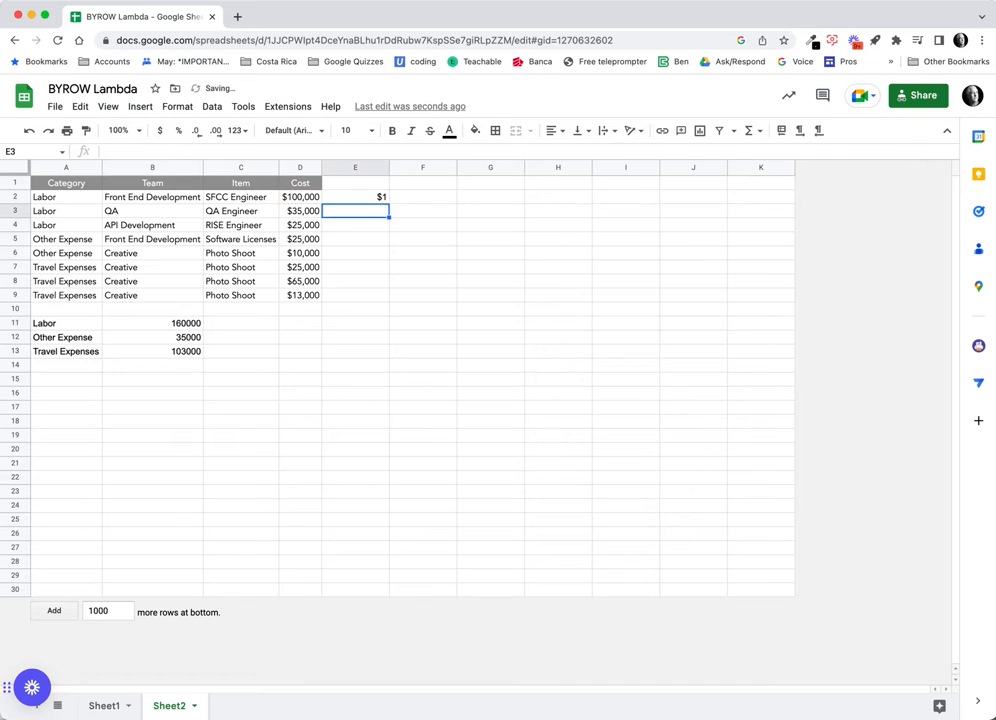
click(345, 197)
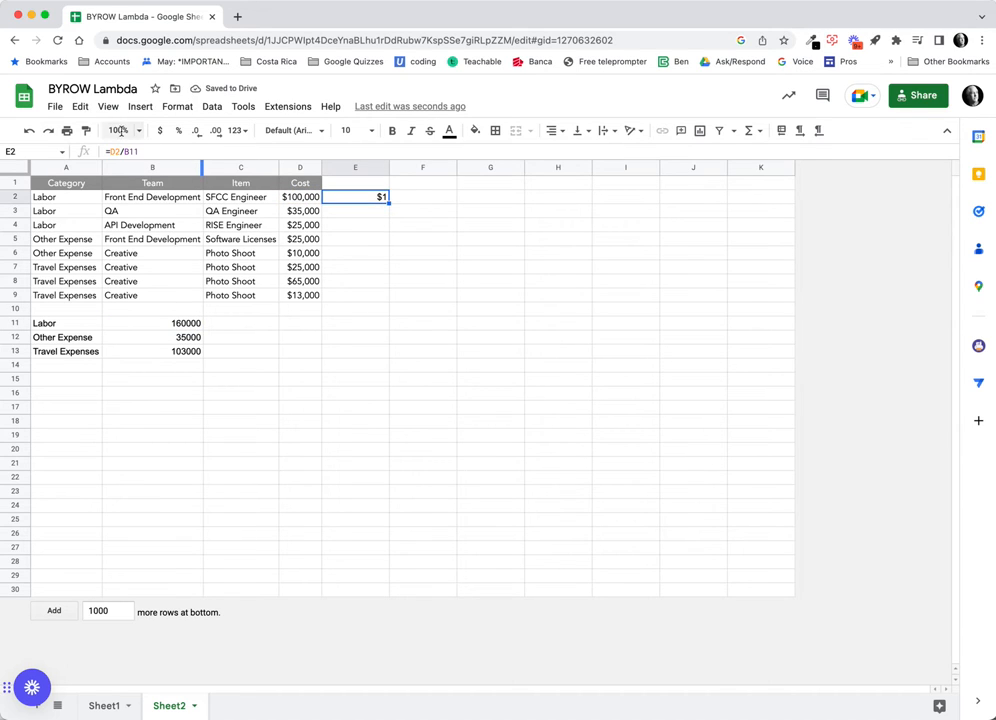
click(179, 131)
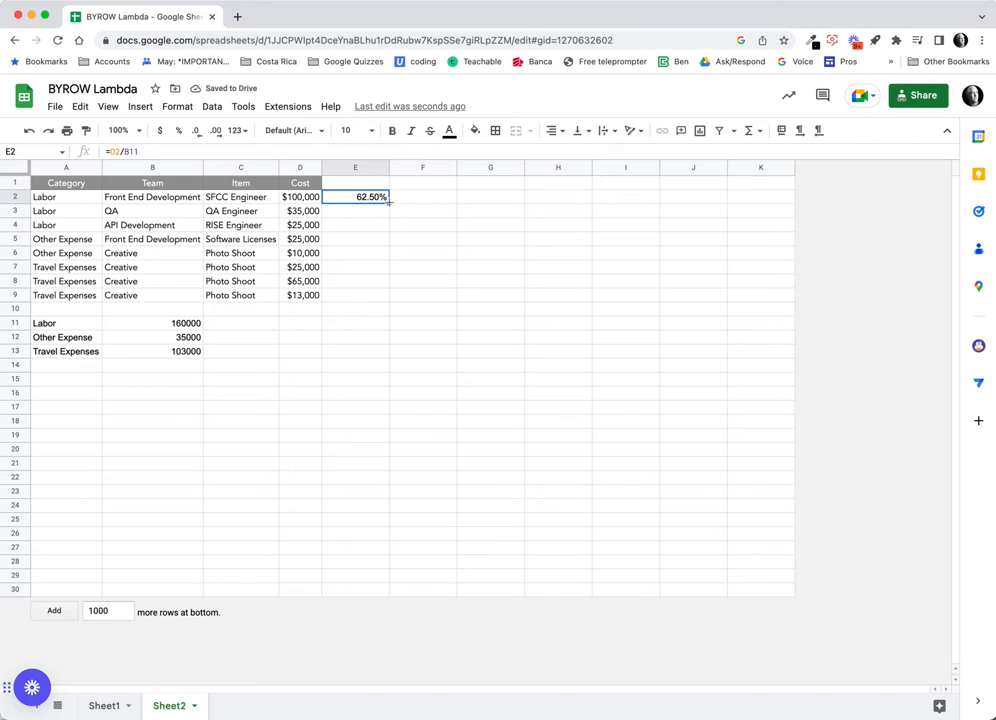
Try filling the E2 share formula down through E9, and clear the copies in E3:E9
drag(389, 204, 388, 297)
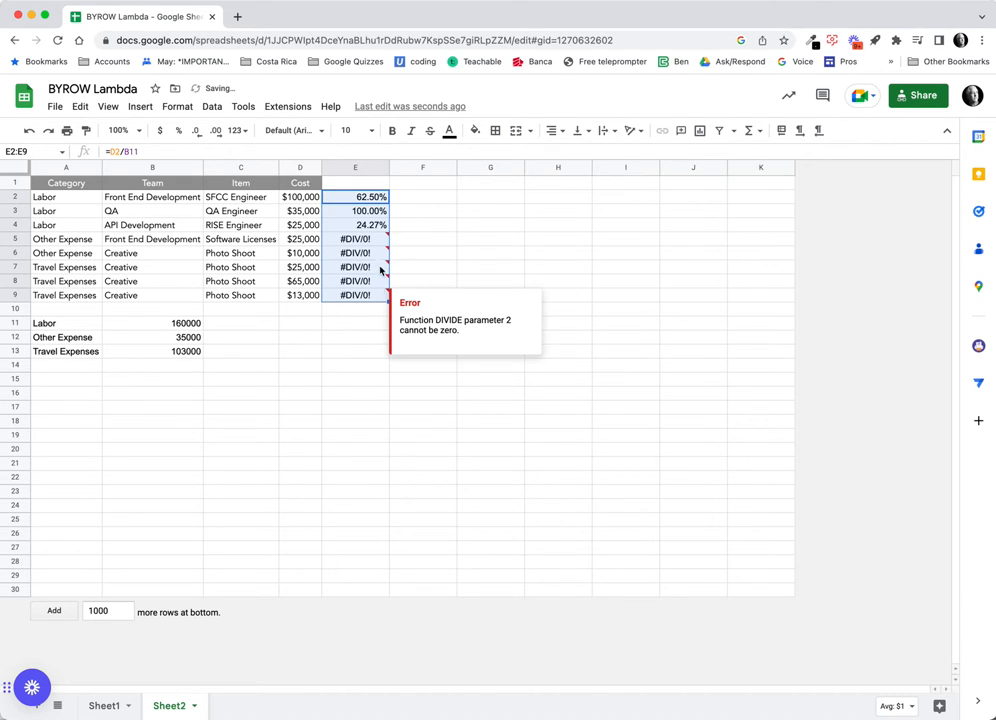
key(Delete)
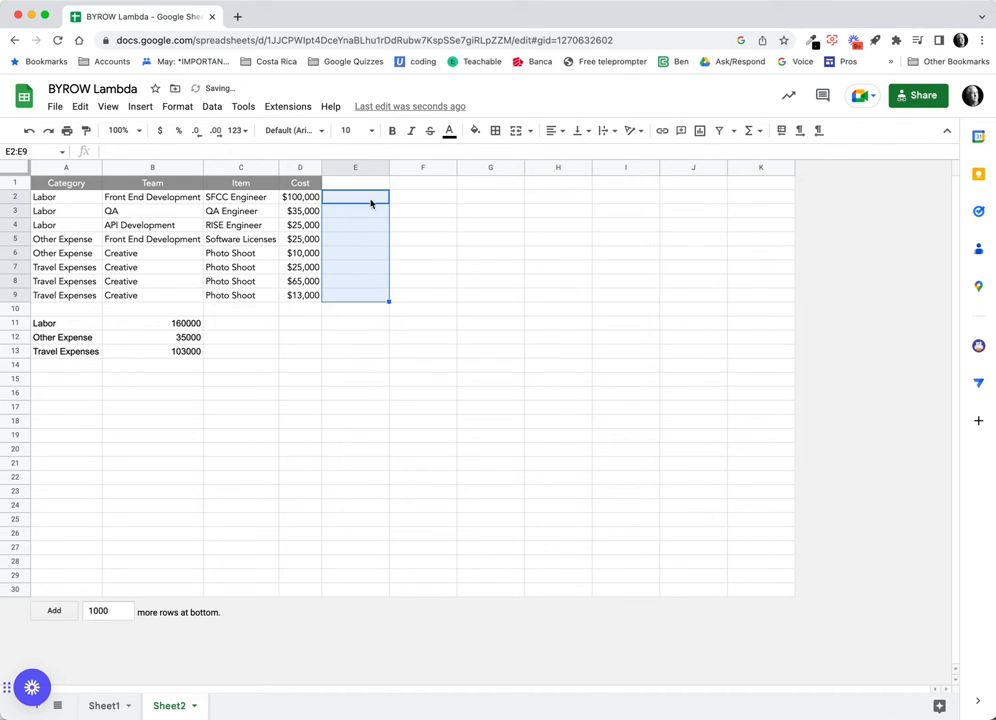
click(371, 201)
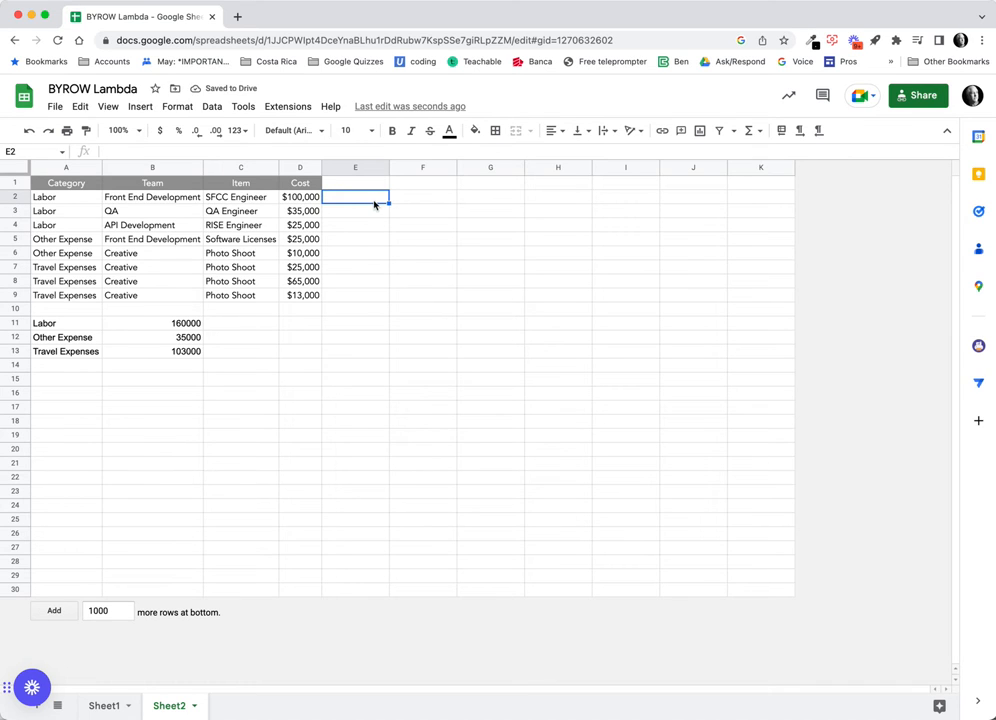
key(super+z)
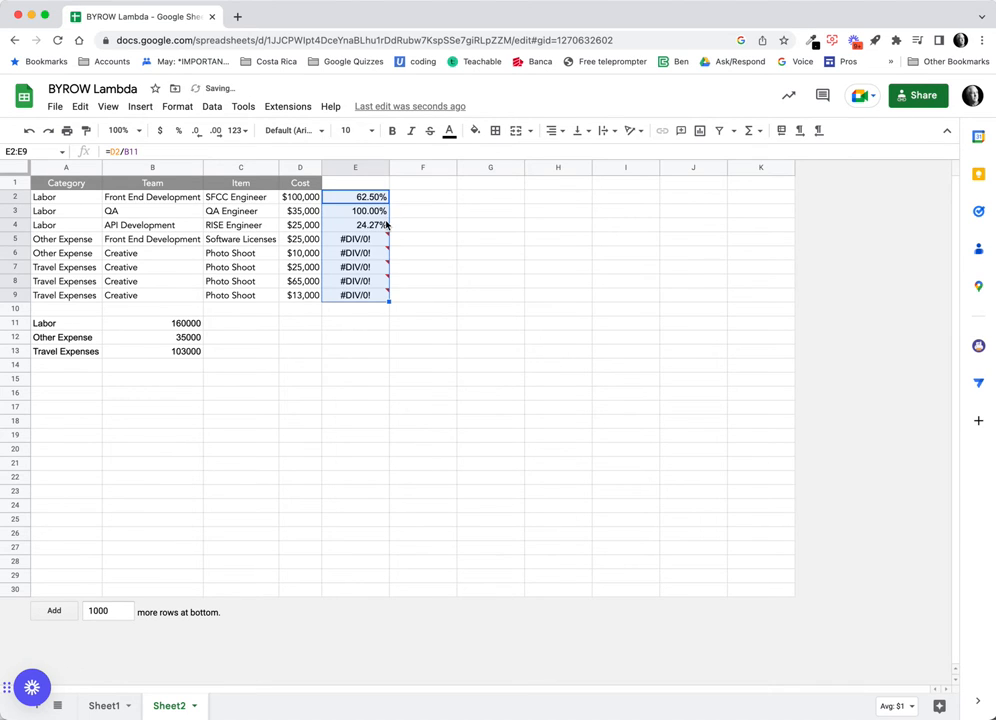
drag(378, 217, 376, 296)
key(Delete)
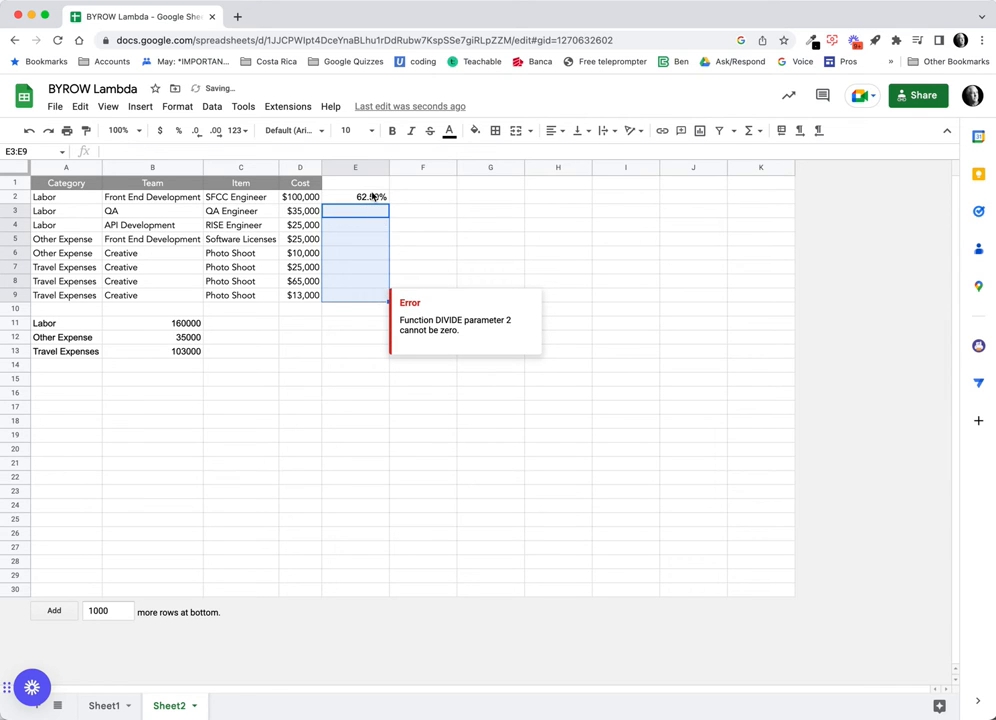
click(378, 198)
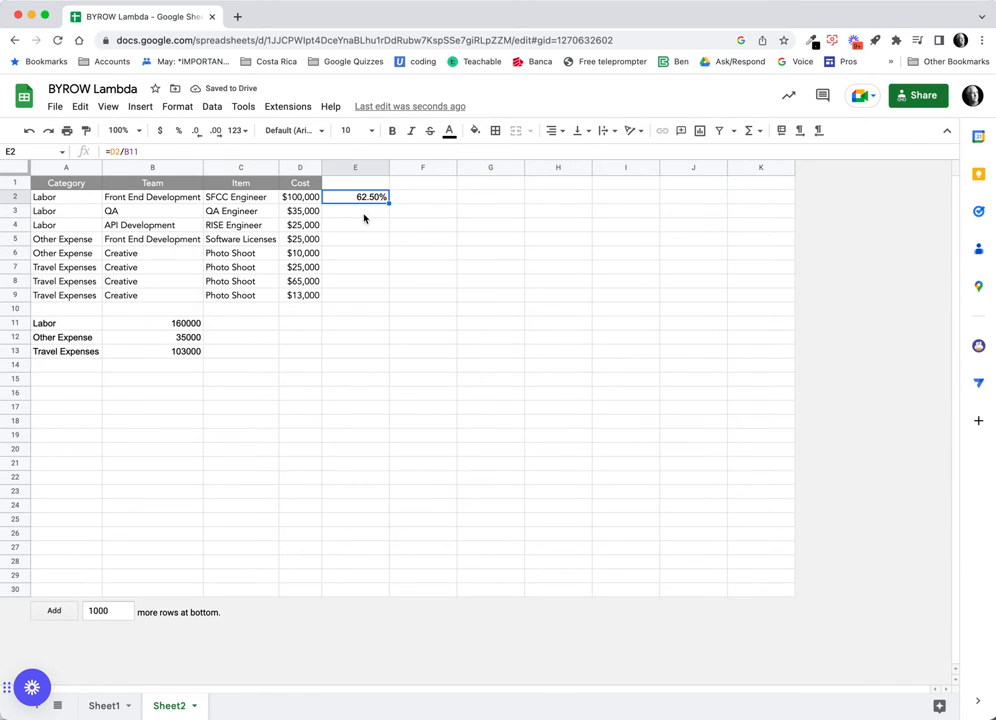
Make the Labor total reference in E2 absolute as $B$11, and fill the share formula down through E4
drag(389, 203, 383, 213)
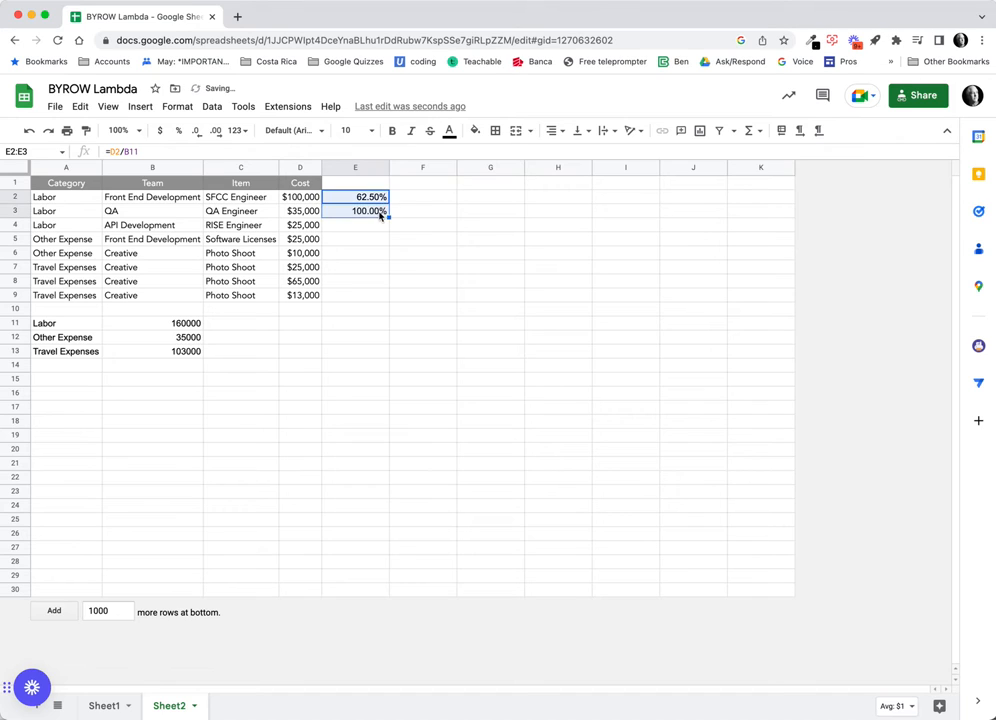
click(352, 215)
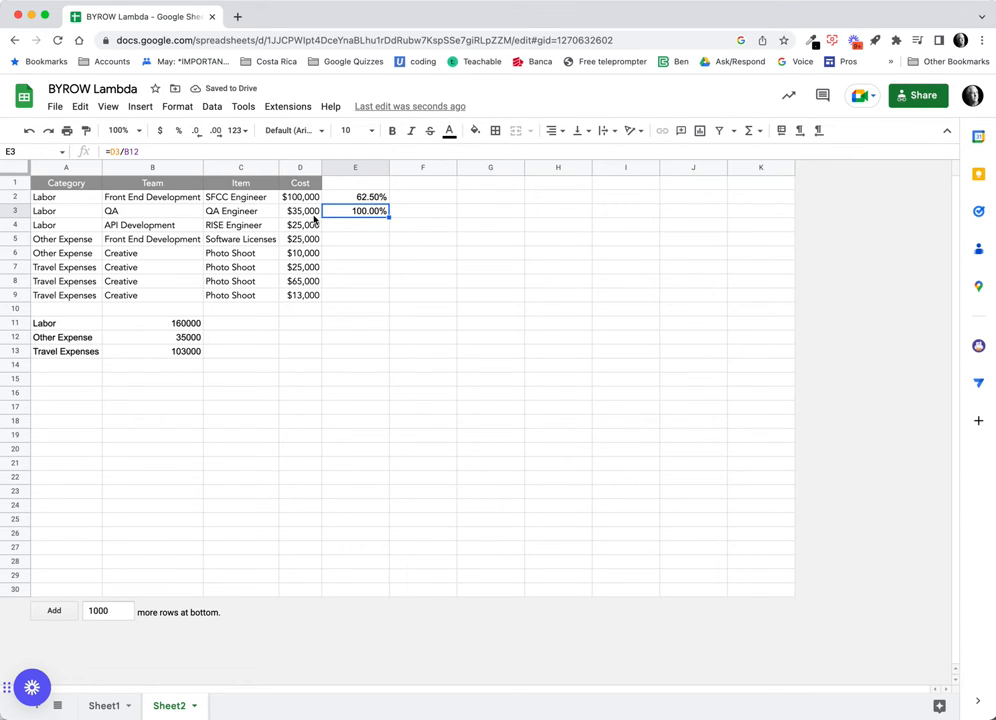
click(362, 202)
click(141, 151)
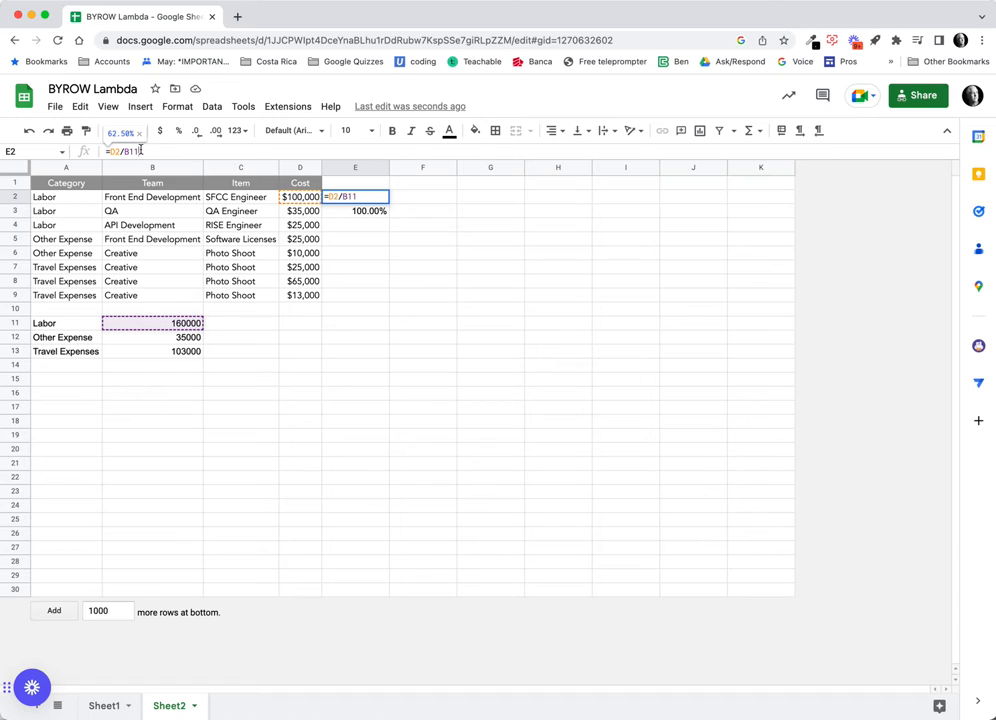
key(F4)
key(Return)
click(367, 203)
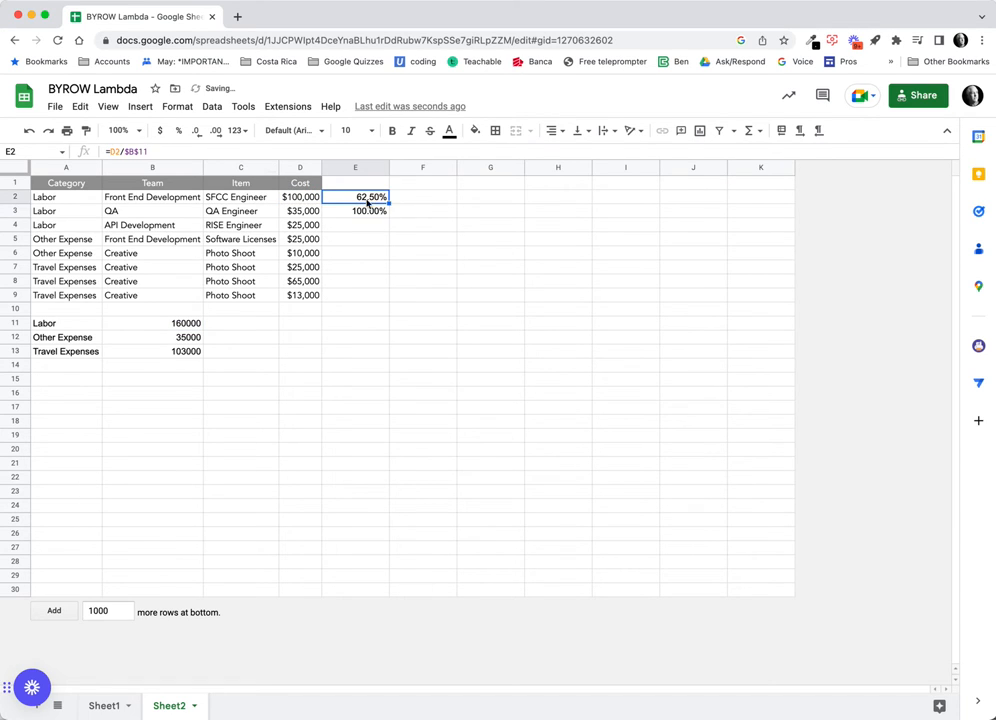
drag(389, 203, 389, 229)
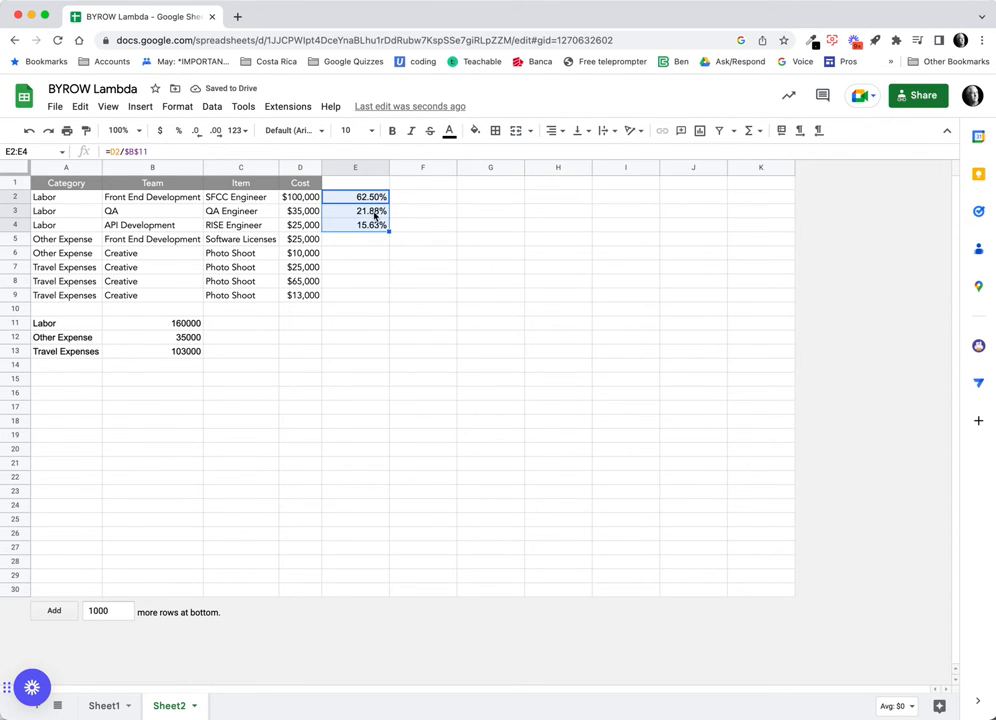
Check the share formulas of the three Labor items in E2:E4
click(361, 245)
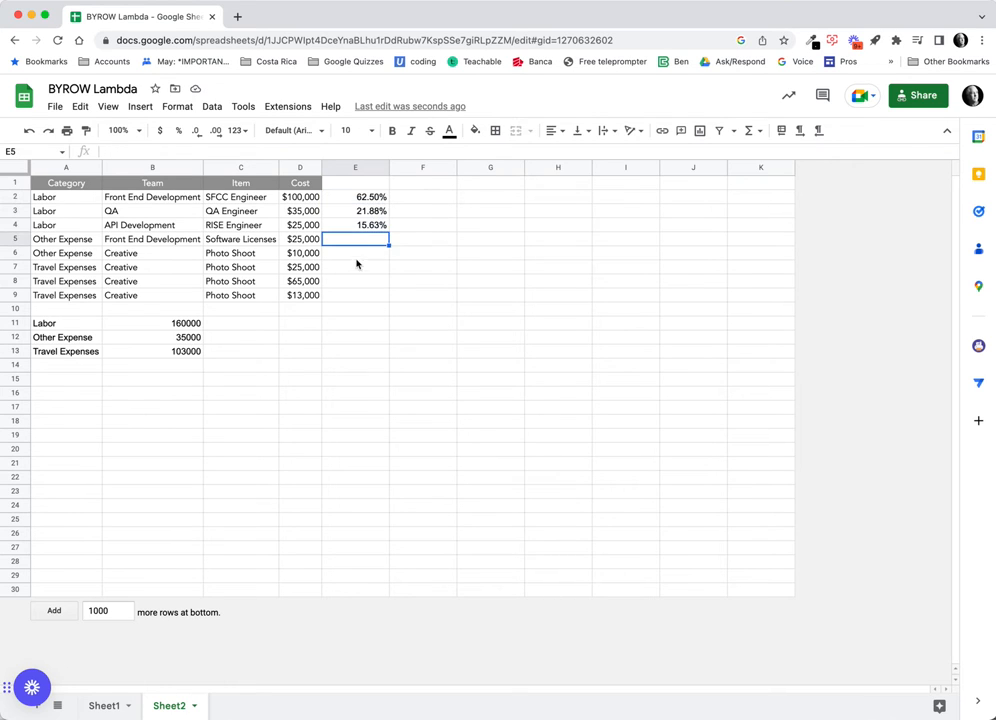
click(357, 267)
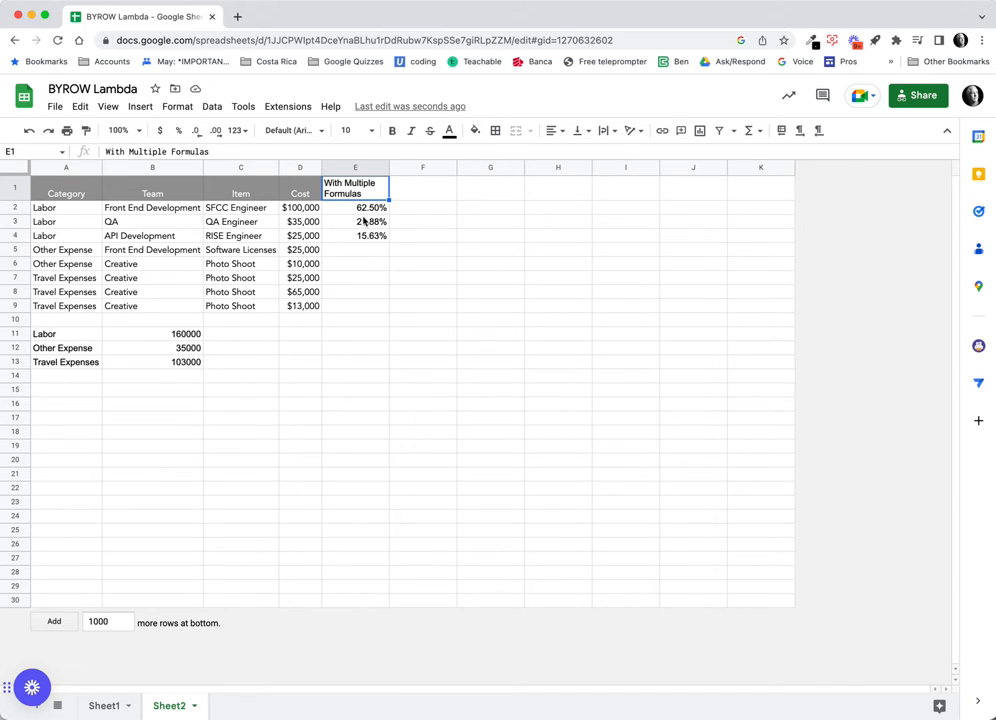
click(364, 223)
click(367, 209)
click(368, 220)
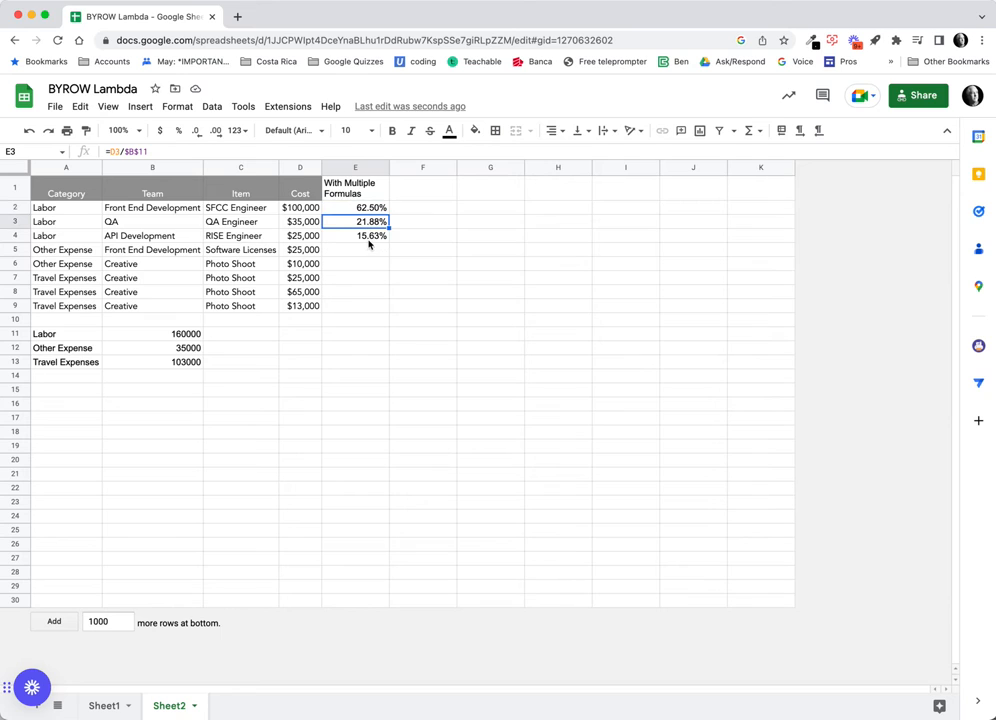
click(369, 240)
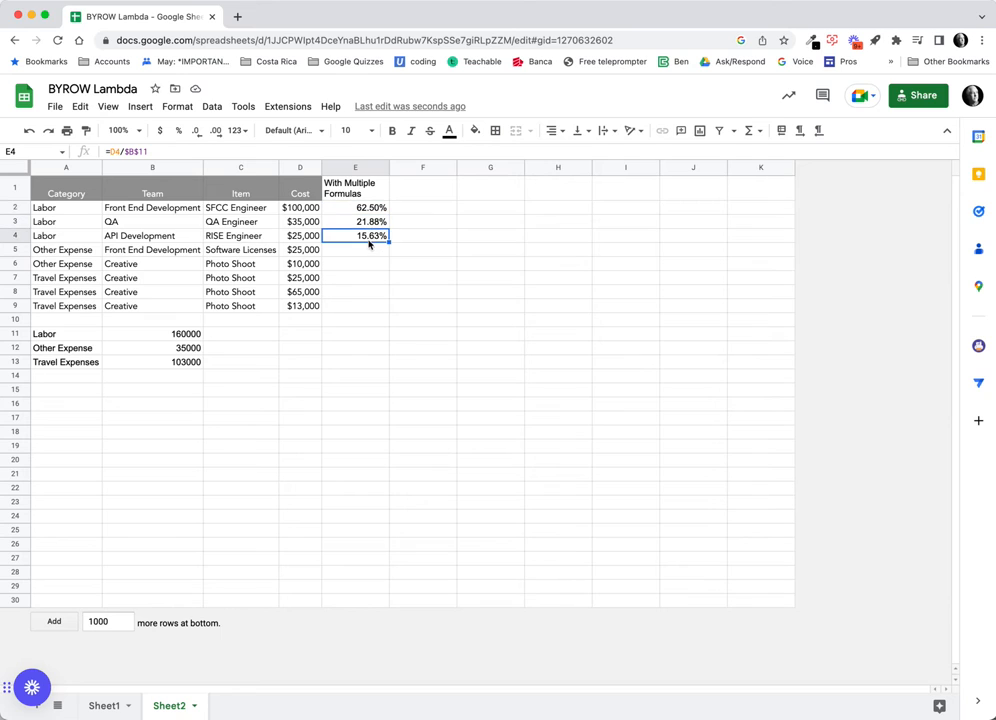
Enter the header BYROW/Lambda in F1 and widen column F to fit it
click(428, 191)
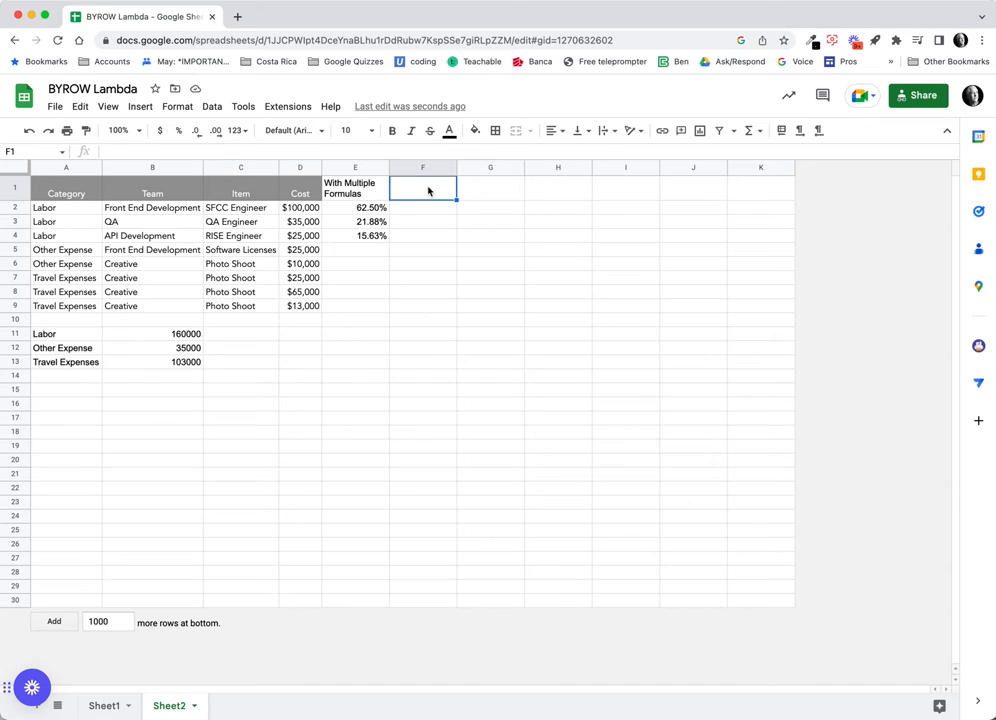
text(BYROW)
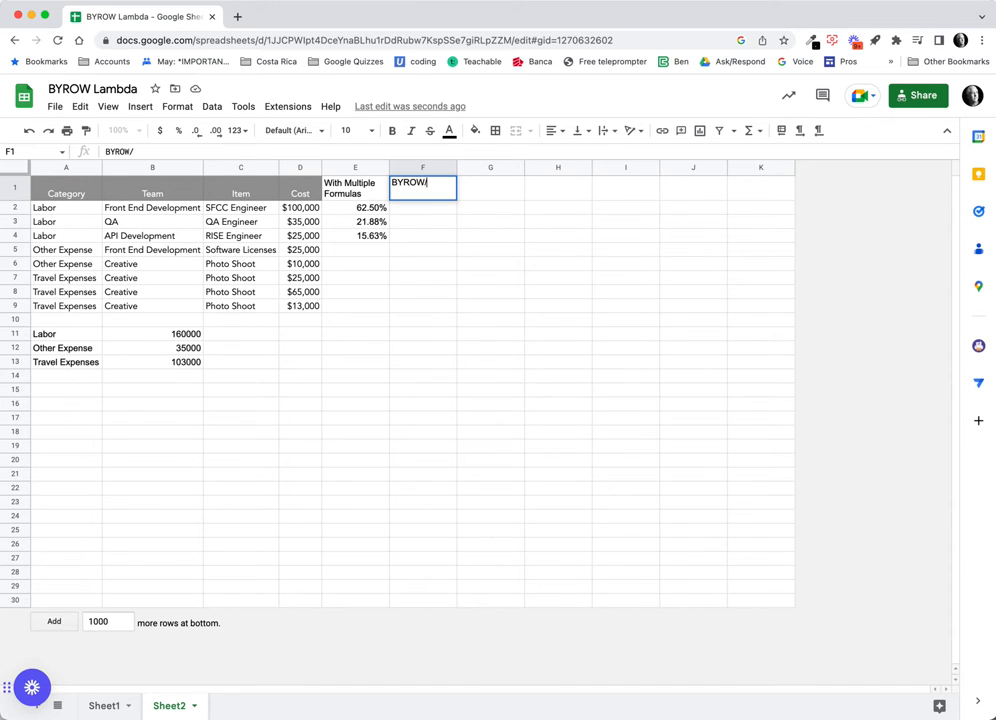
text(/Lambda)
key(Return)
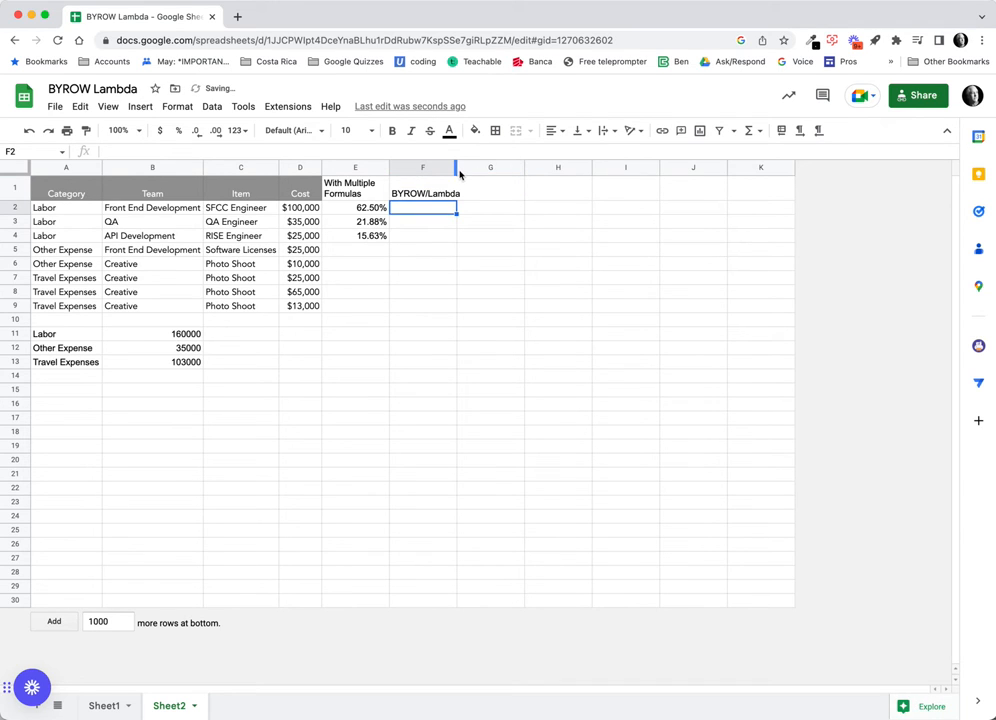
drag(457, 171, 463, 171)
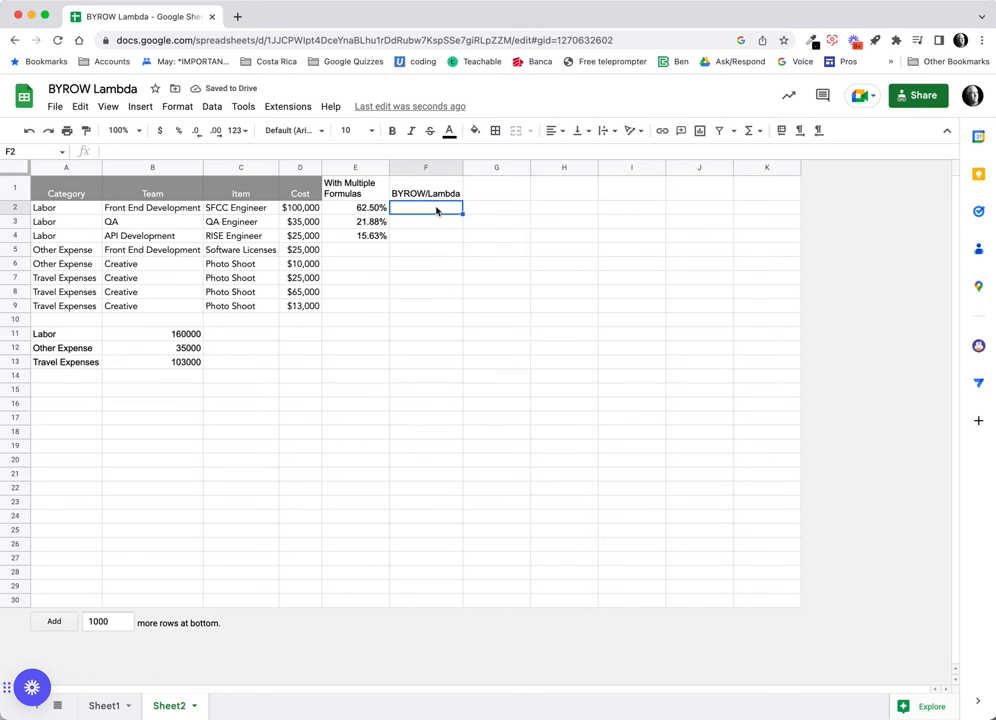
Start a BYROW formula in F2 with the open-ended cost range D2:D as its array
text(=BYR)
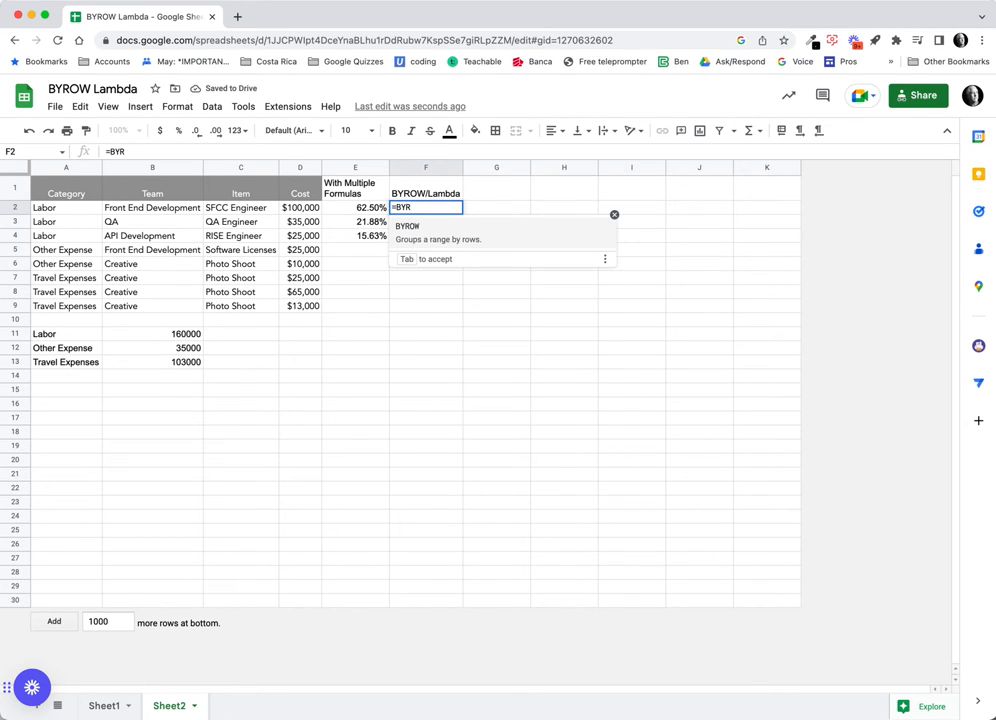
key(Tab)
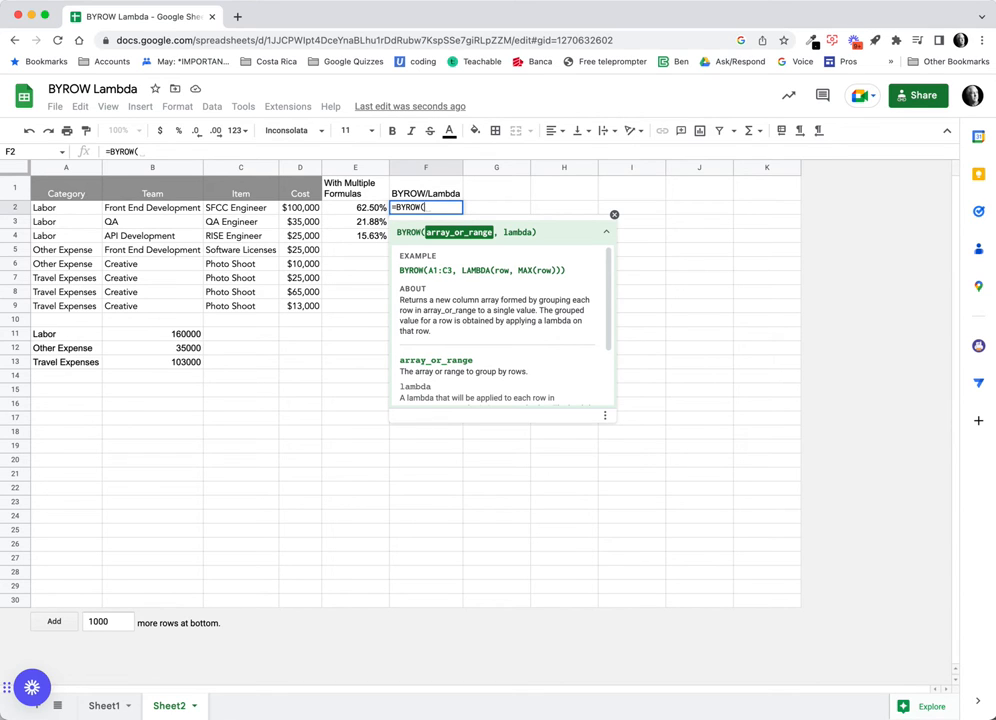
text(D2:D)
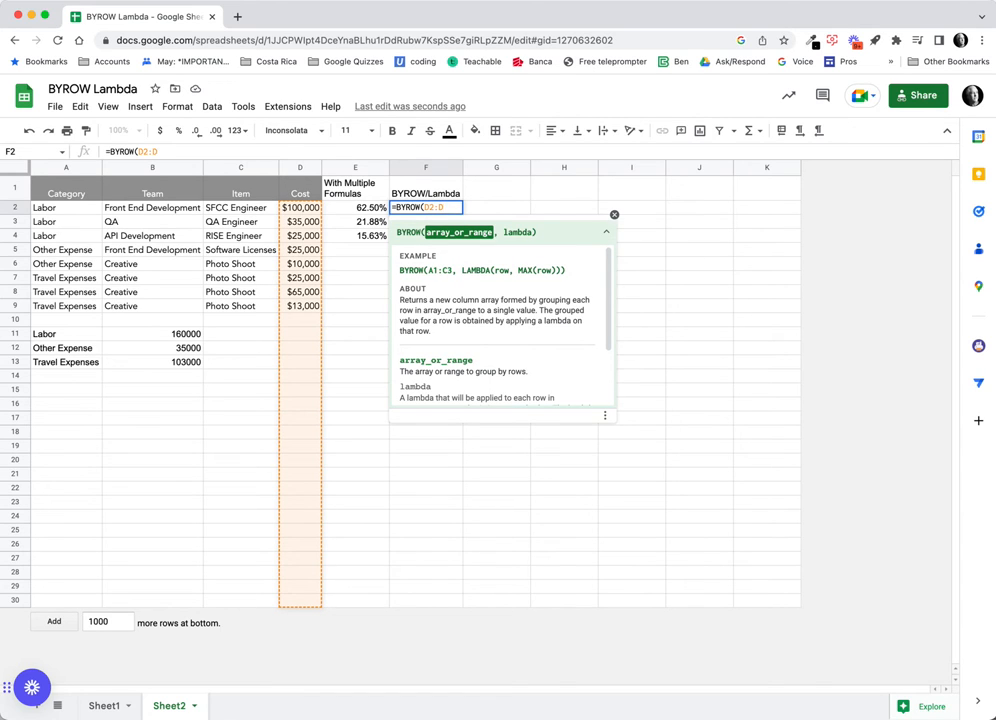
text(,)
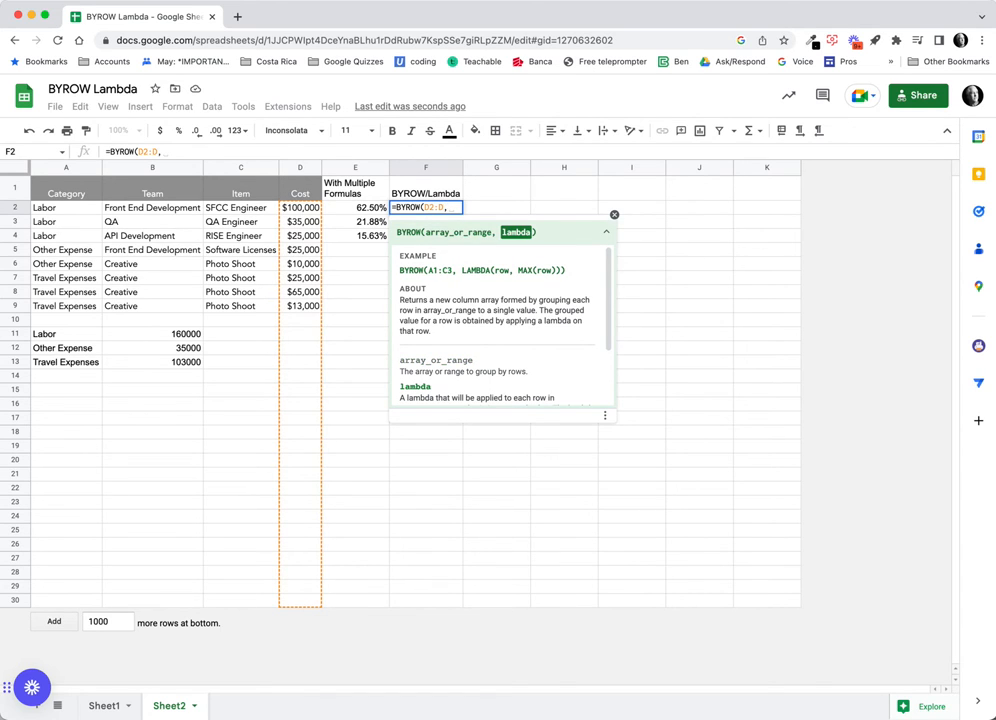
Insert a LAMBDA function as the second argument of the BYROW formula in F2
text(lamd)
key(Tab)
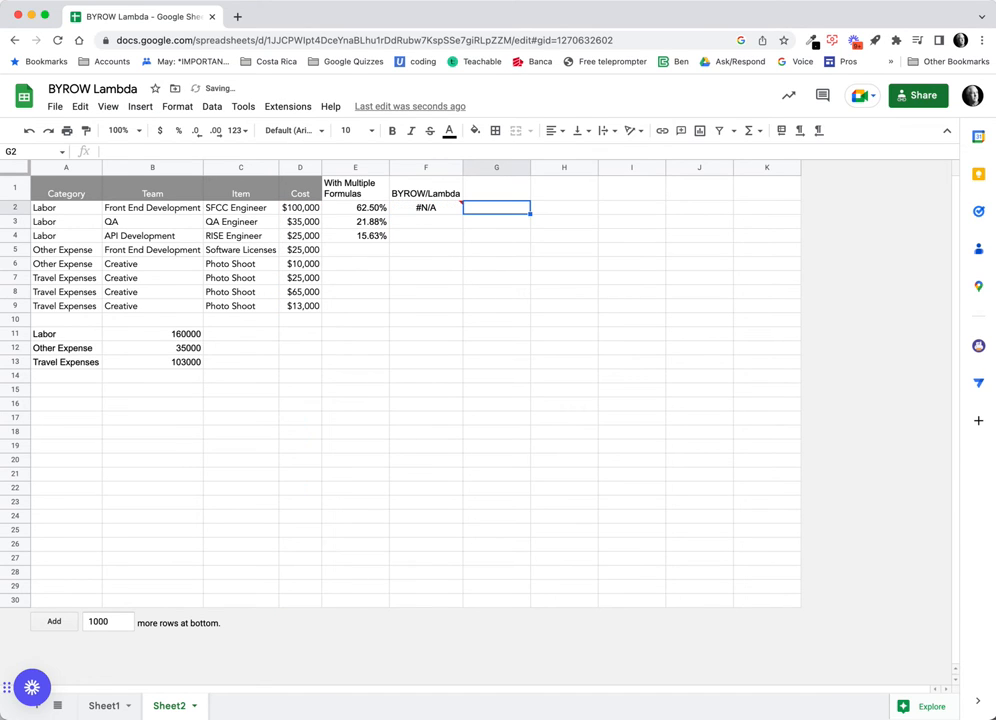
click(425, 207)
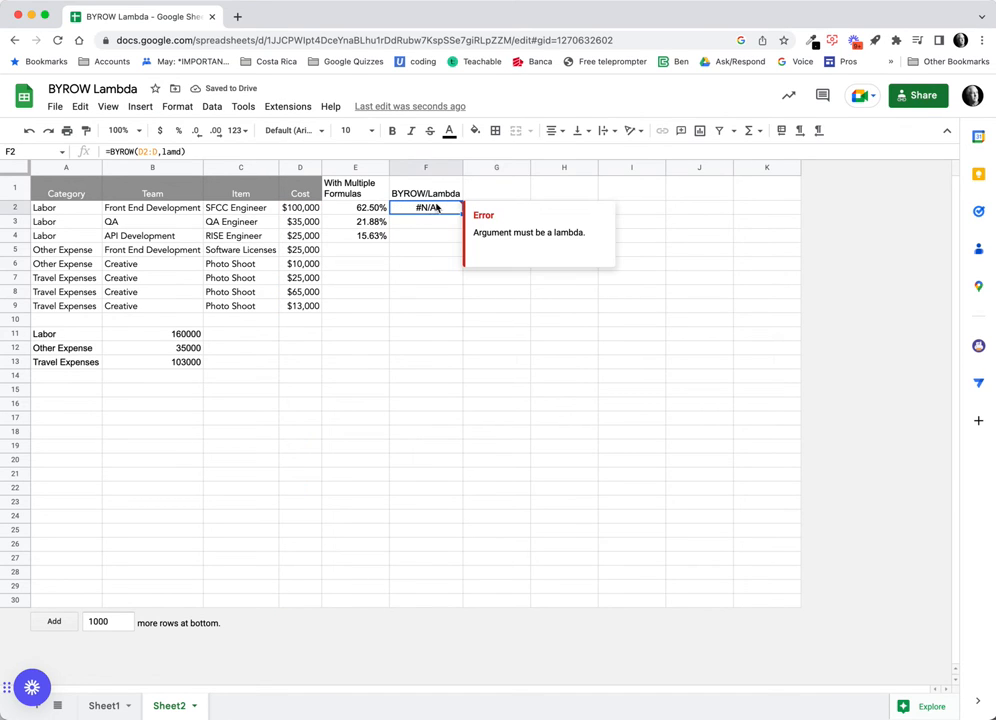
click(184, 152)
key(BackSpace)
text(bd)
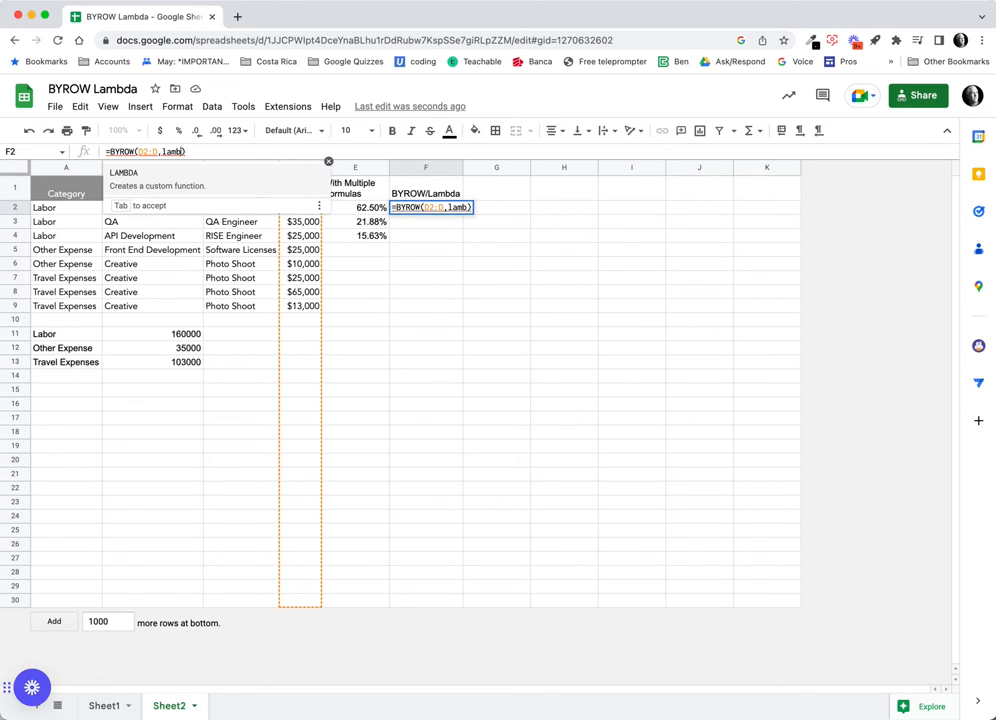
key(BackSpace)
key(BackSpace)
key(BackSpace)
key(BackSpace)
key(BackSpace)
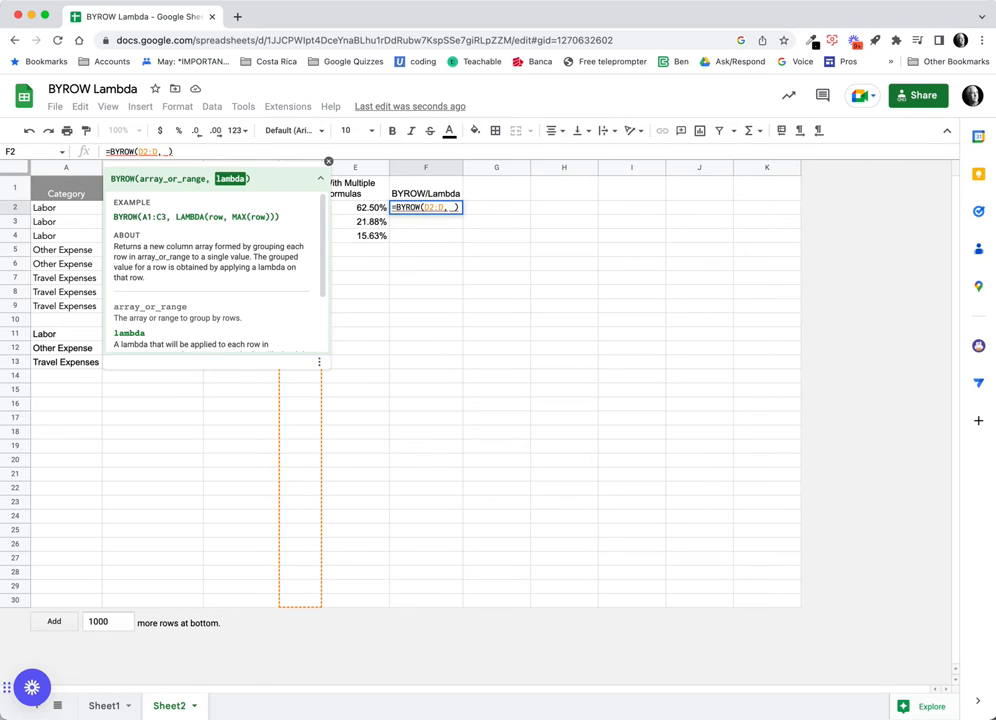
text(lambd)
key(Tab)
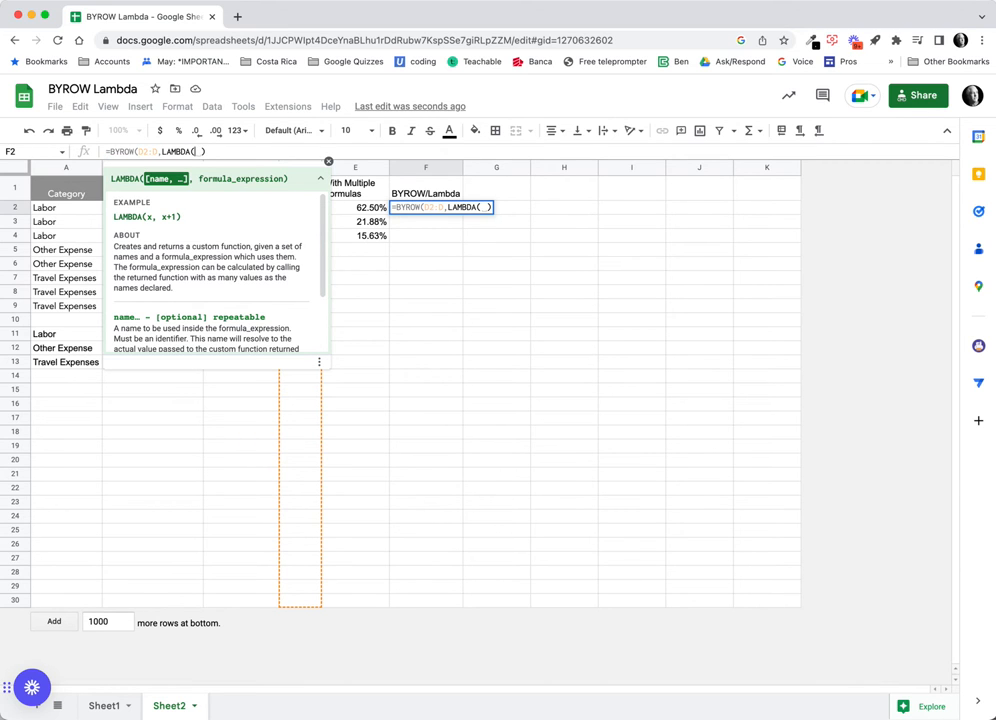
Name the LAMBDA parameter row and begin its expression with IF(row="","", so that blank rows return an empty string
text(row)
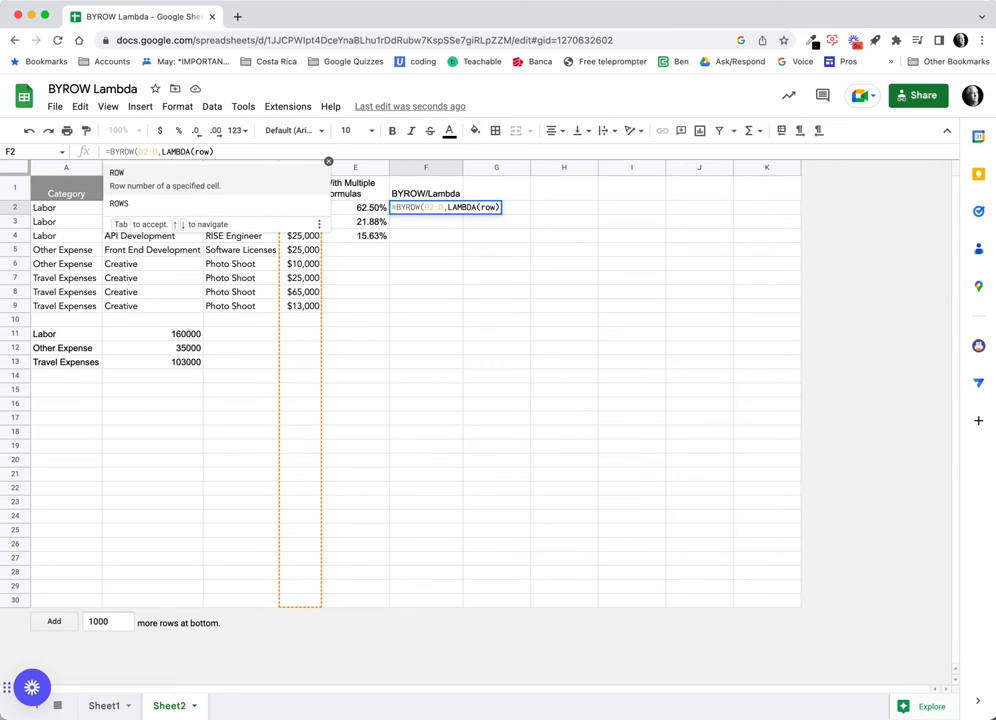
text(, )
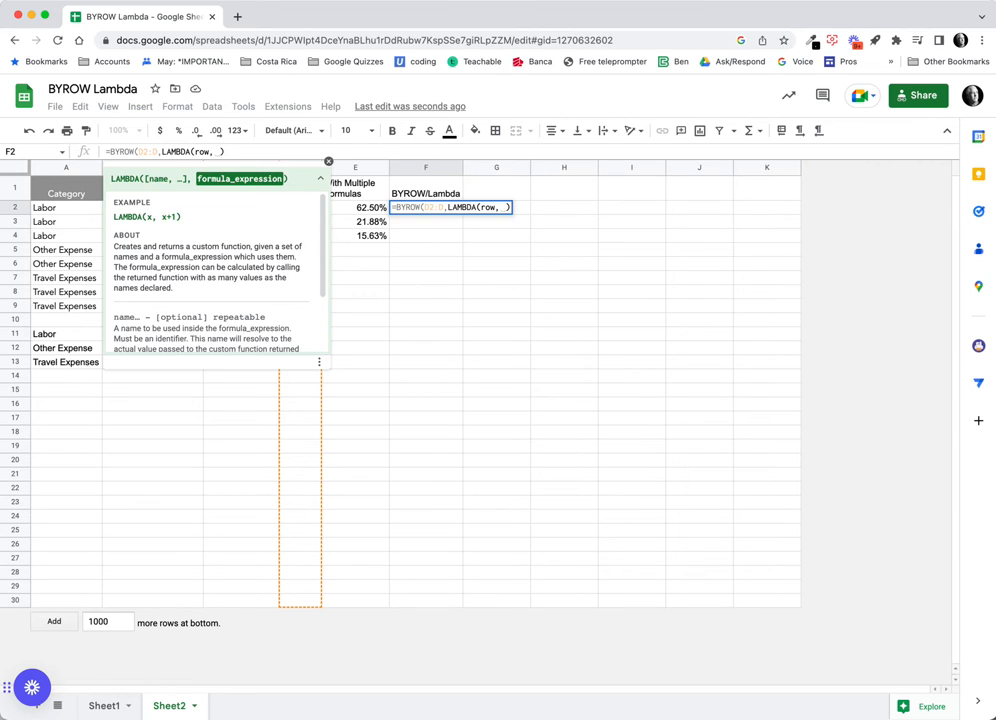
text(IF)
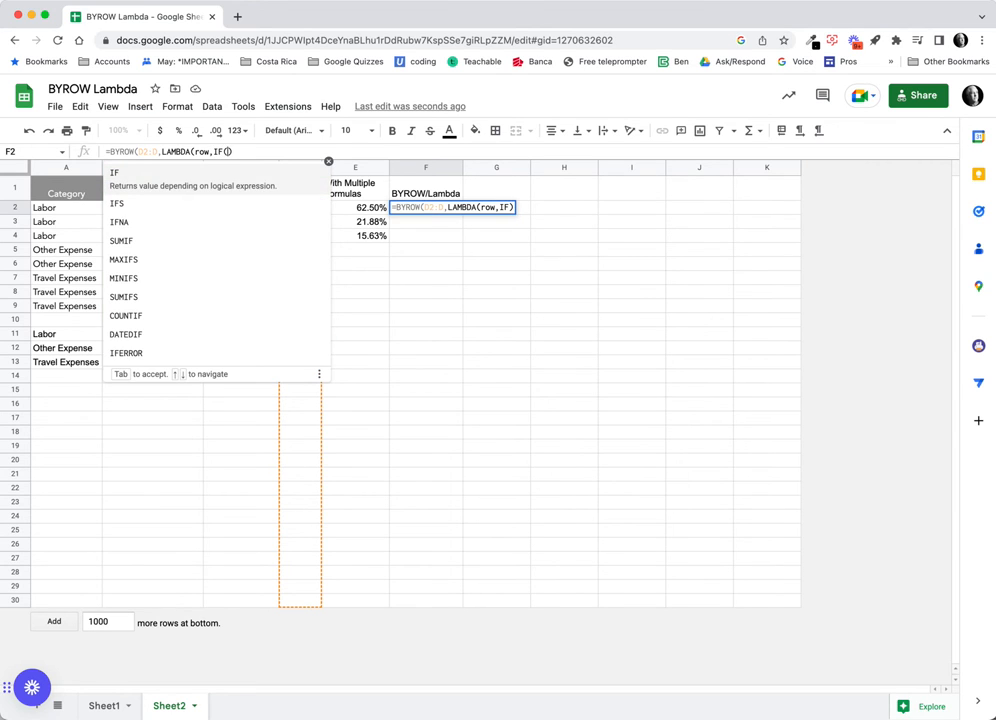
text((row)
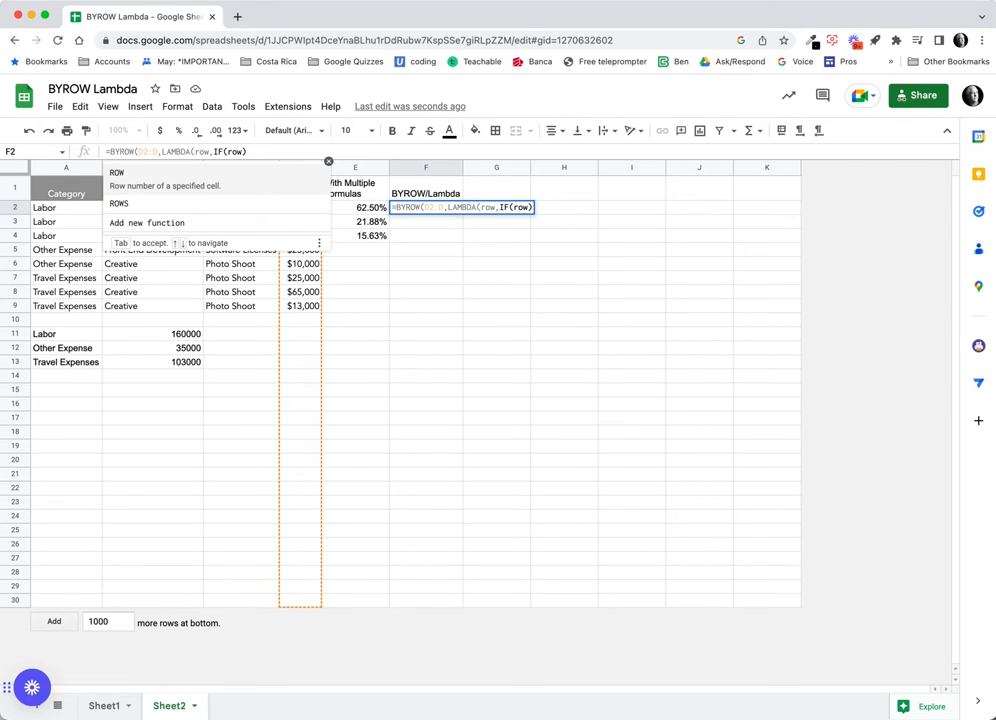
text(="")
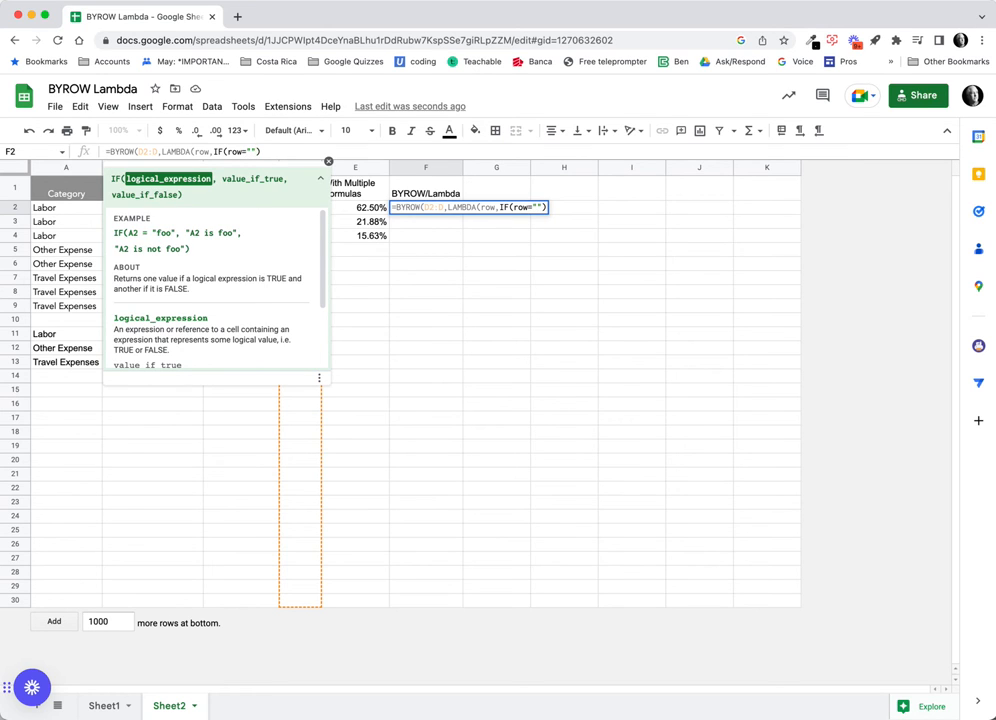
text(, )
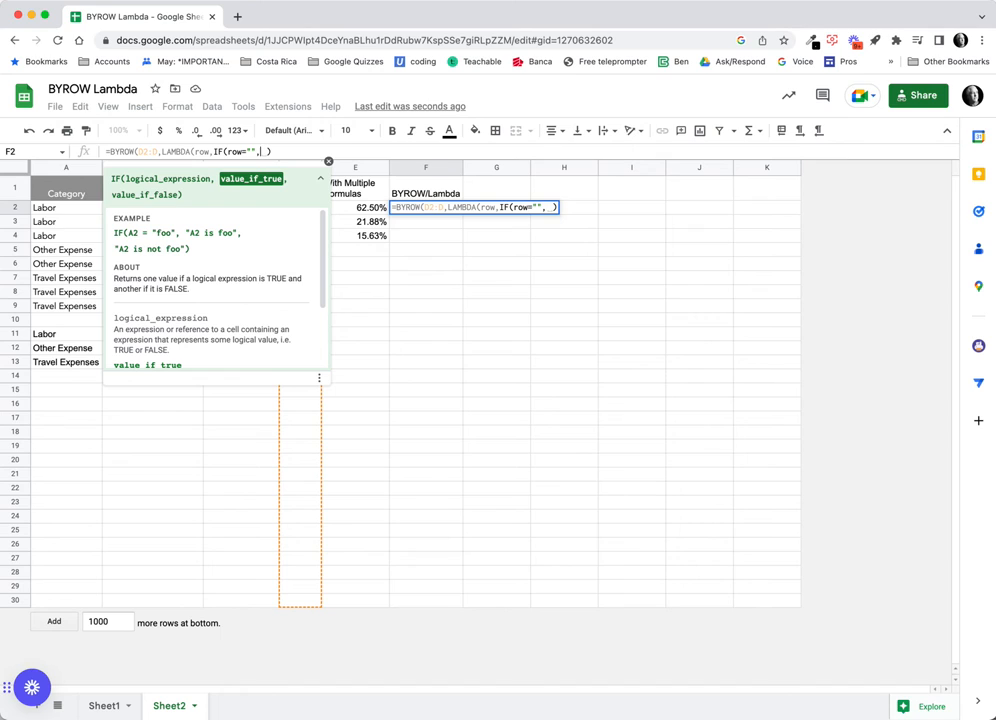
text("")
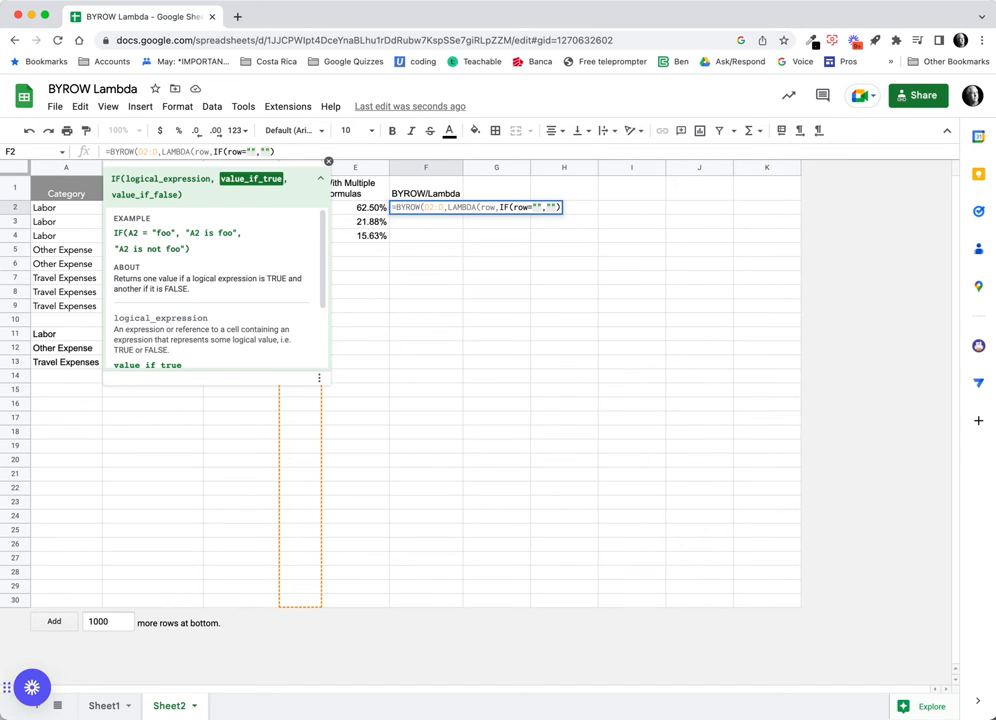
text(, )
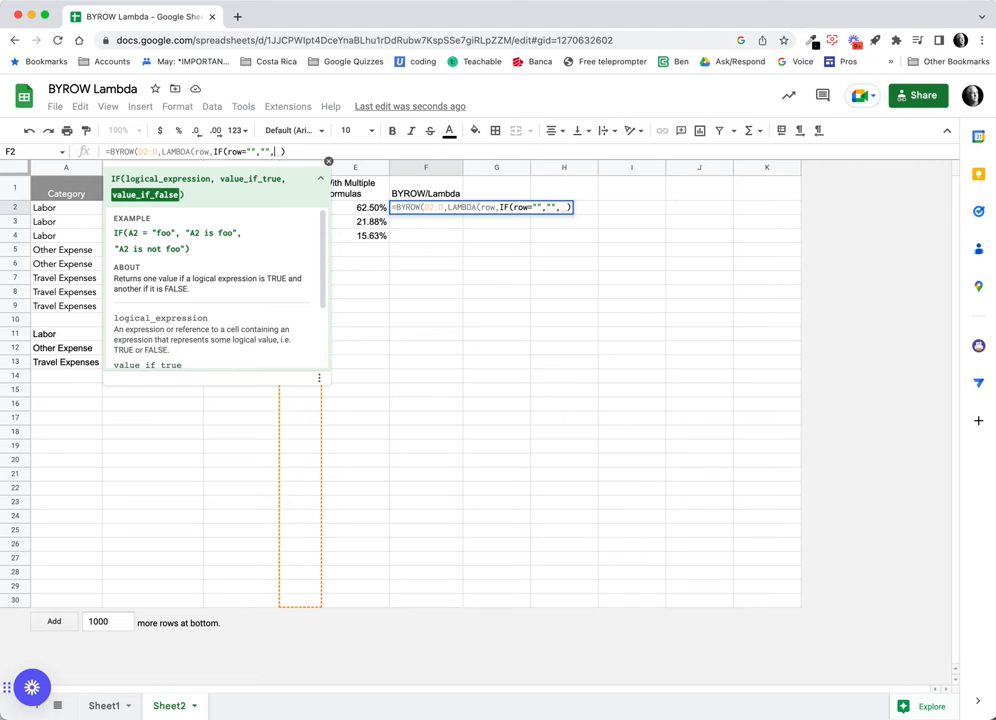
As the IF's value_if_false, divide row by a SUMIF whose tested range is A:A
text(row)
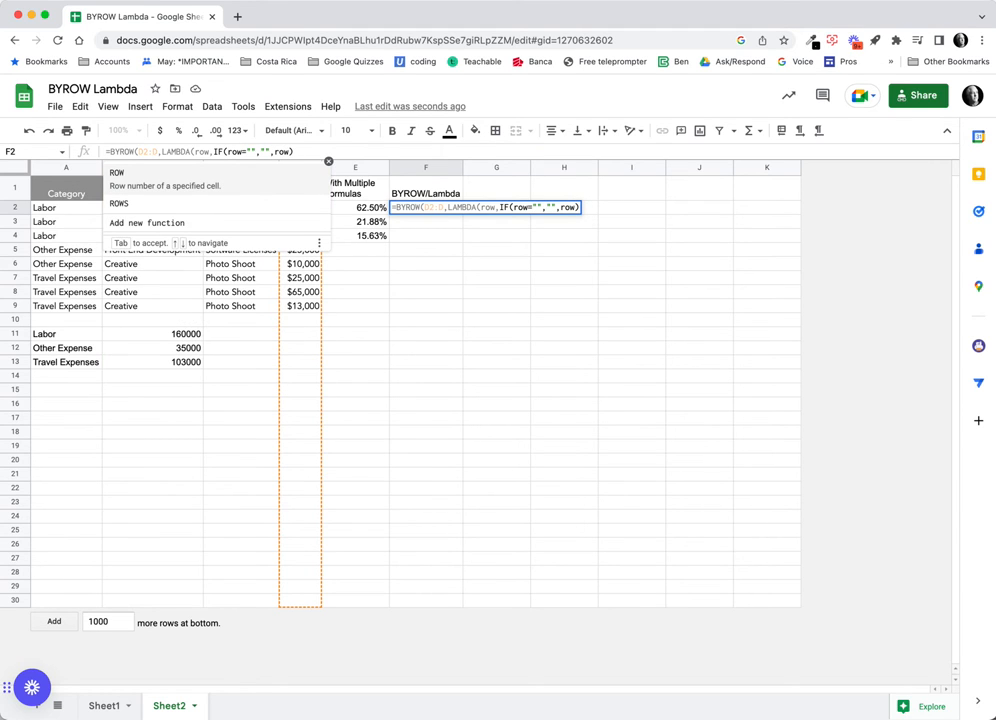
text(/ )
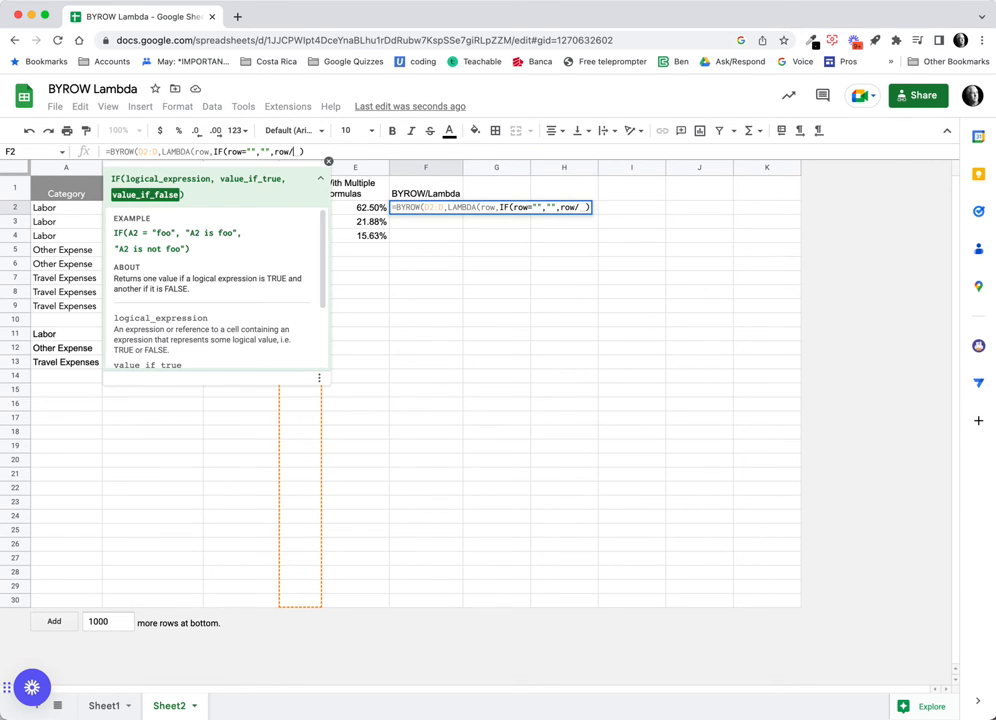
text(SUMIF)
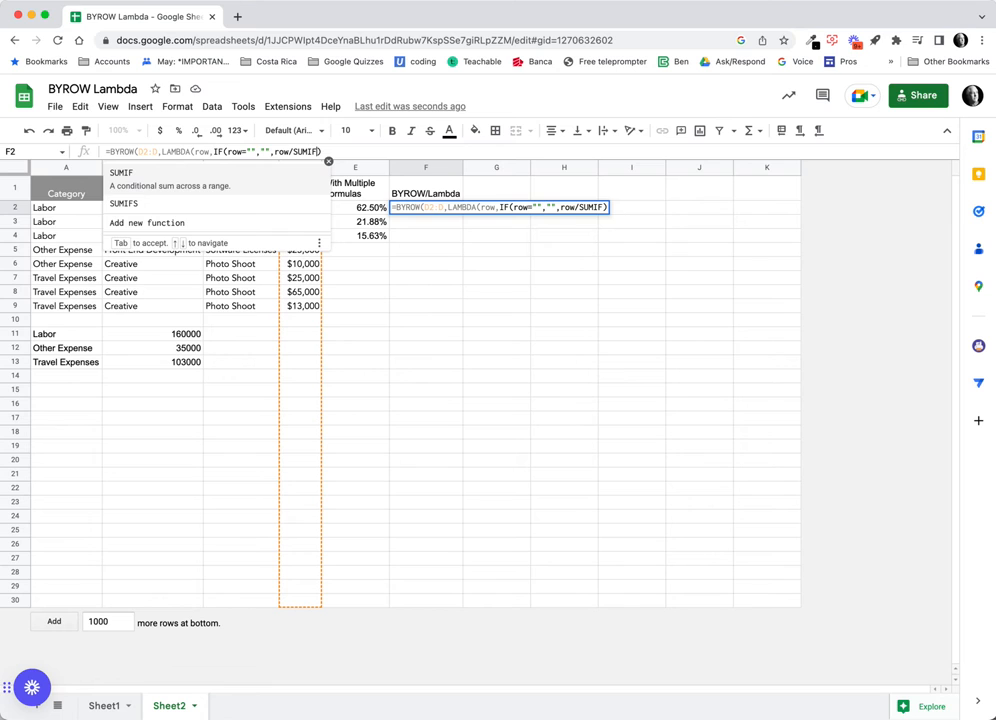
text(()
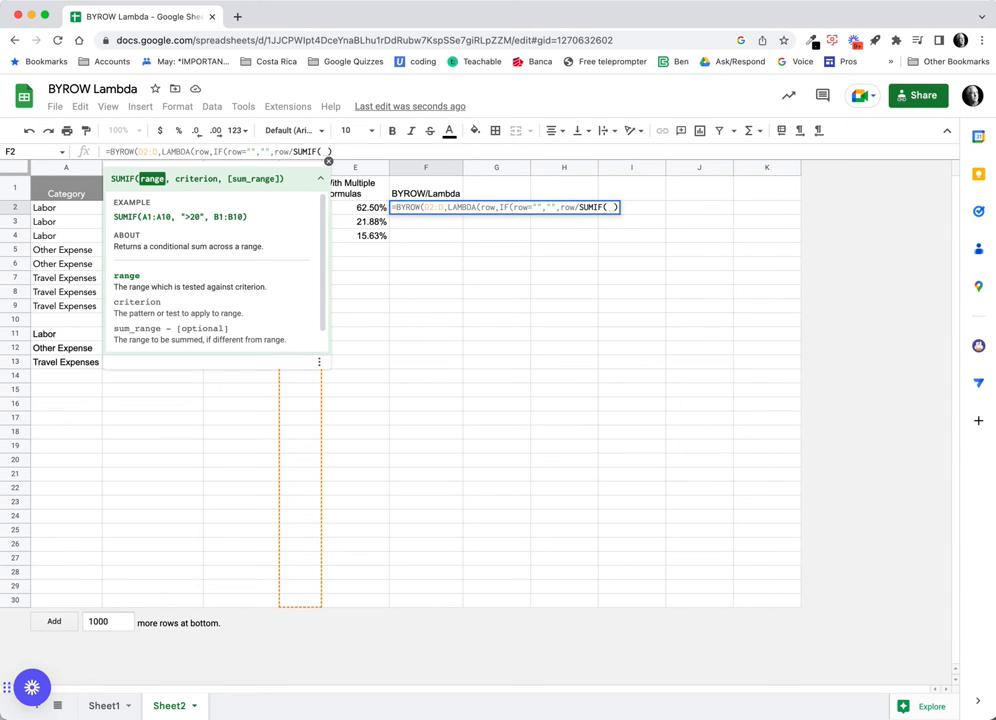
text(A:A)
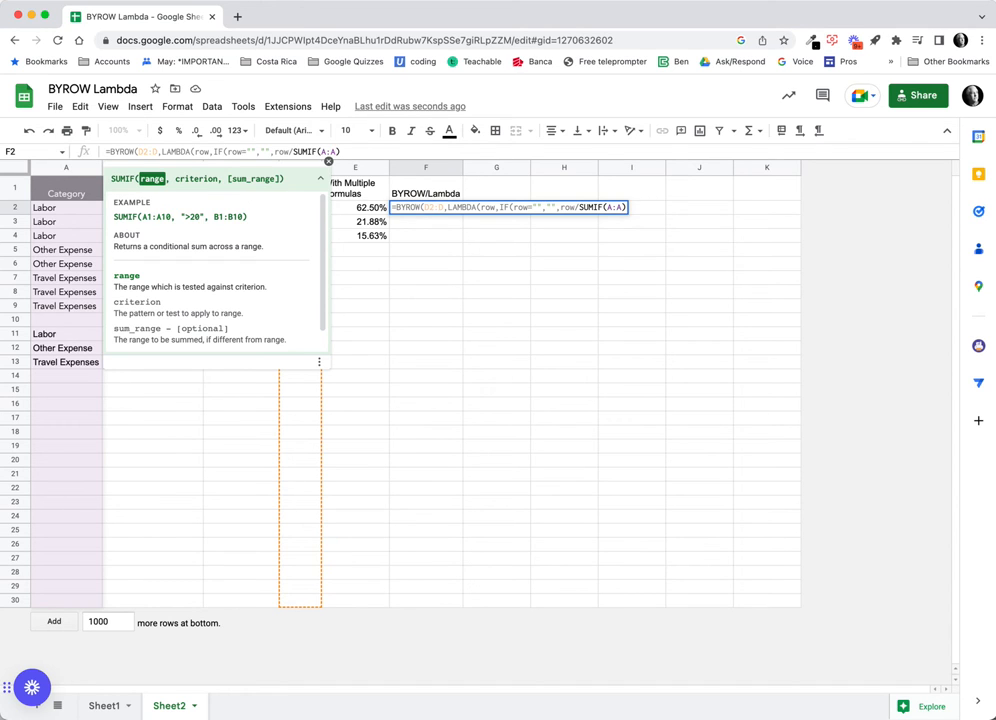
Set the SUMIF criterion to OFFSET(row,0,-3) so it refers to the category in the same row
text(,OFF)
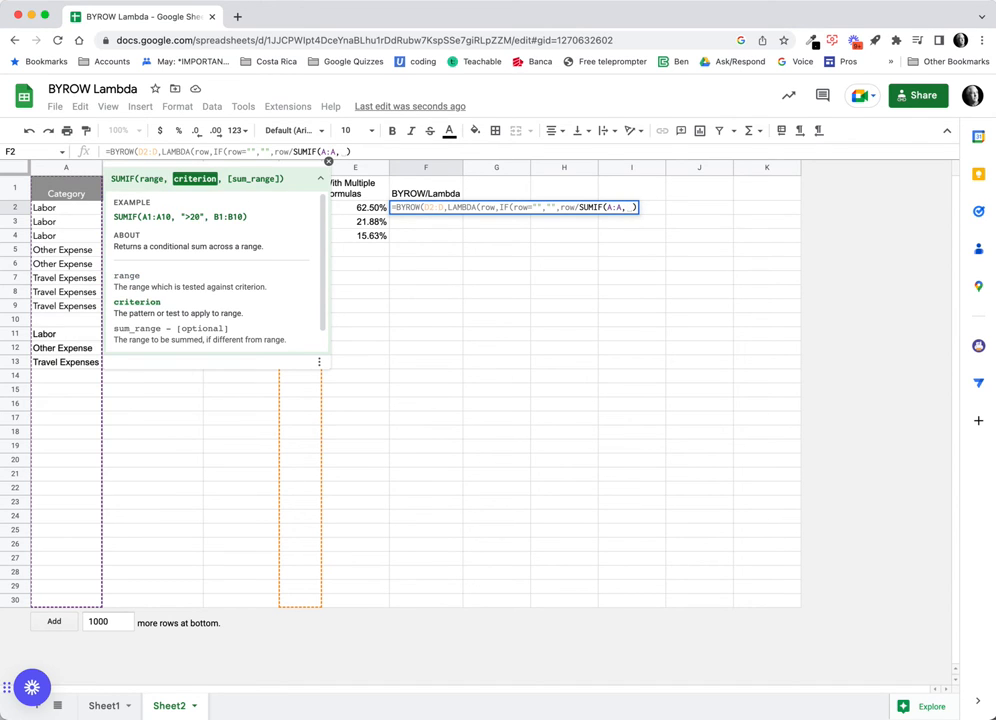
text(SET)
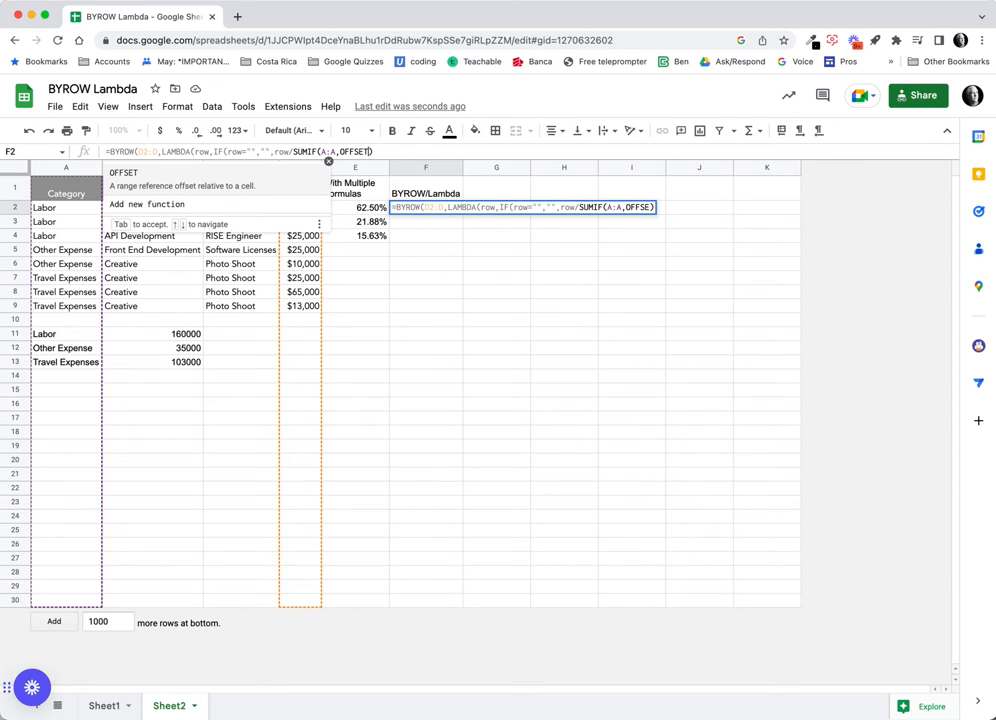
text((row)
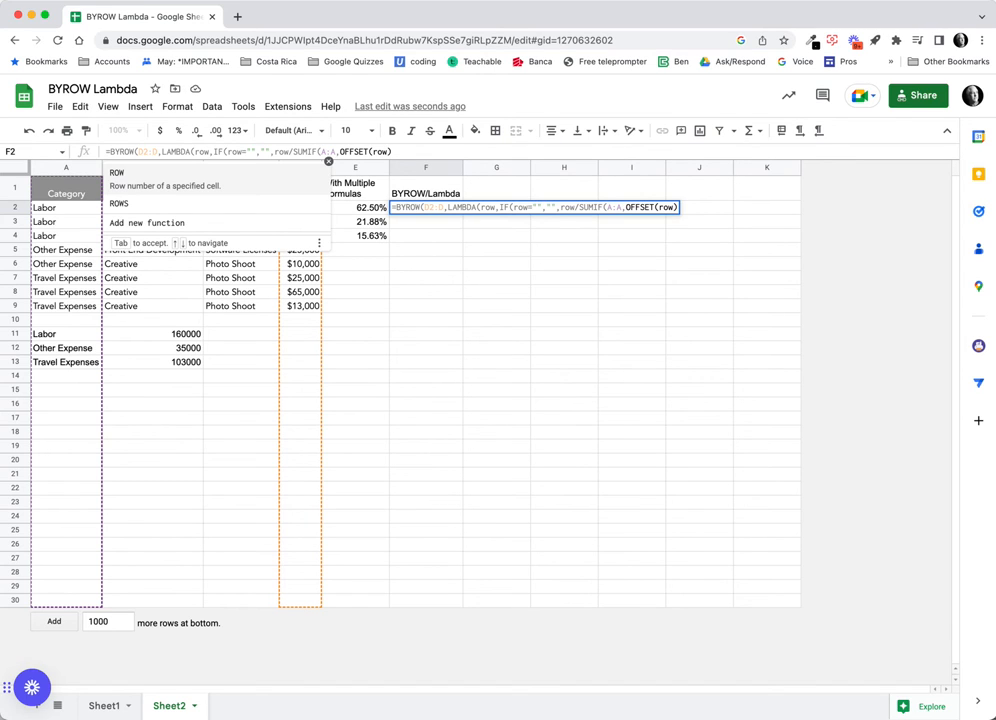
text(,)
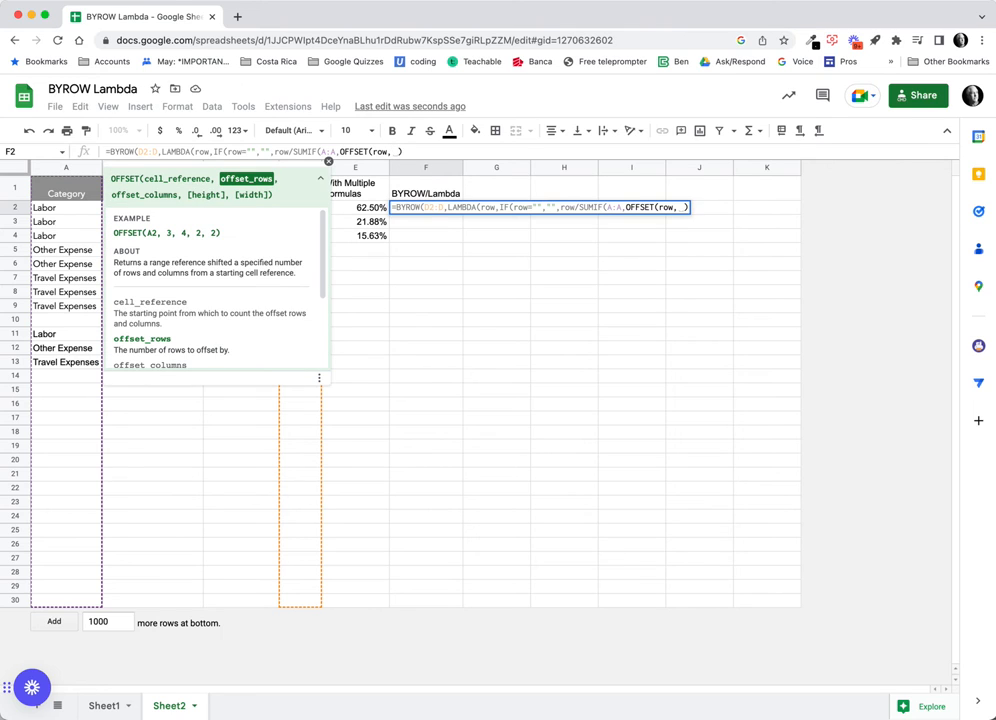
key(BackSpace)
text(0,)
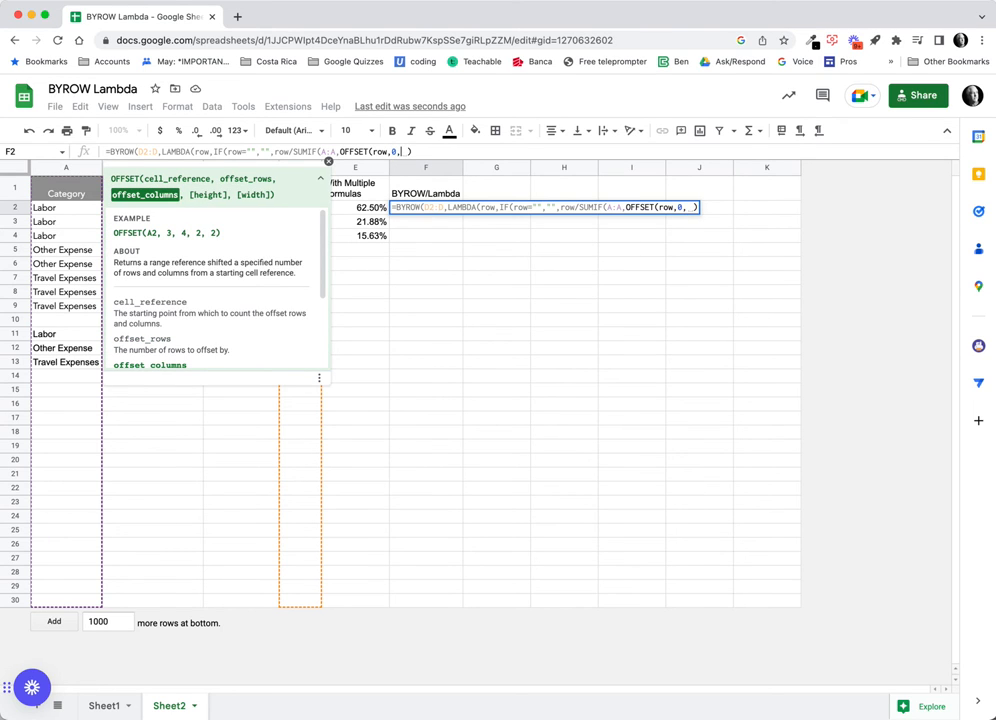
key(BackSpace)
text(-3)
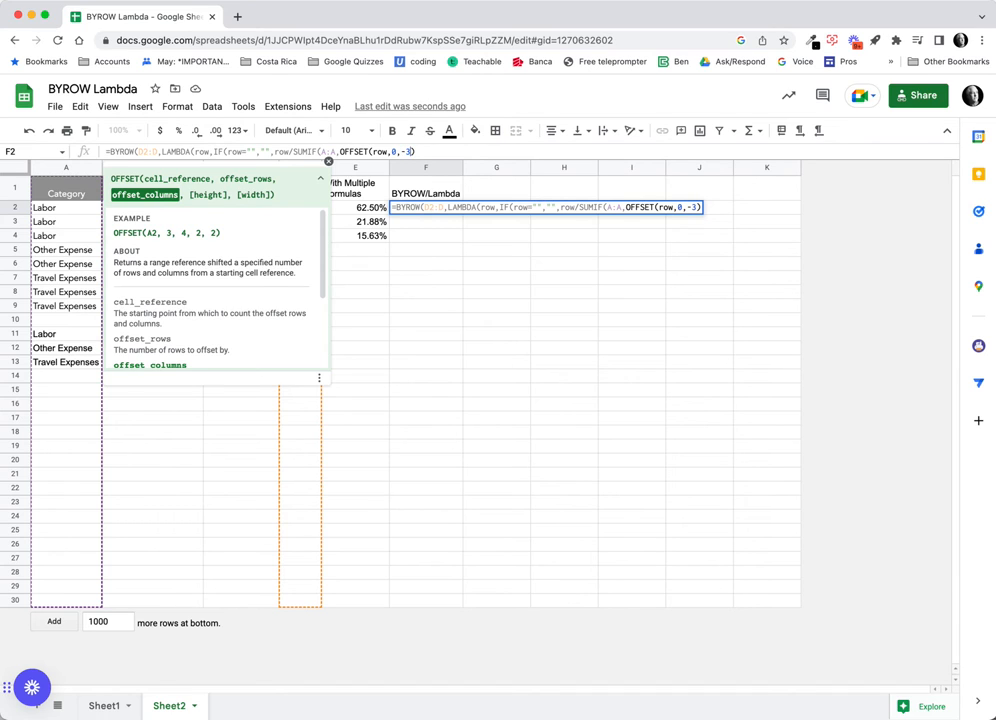
text())
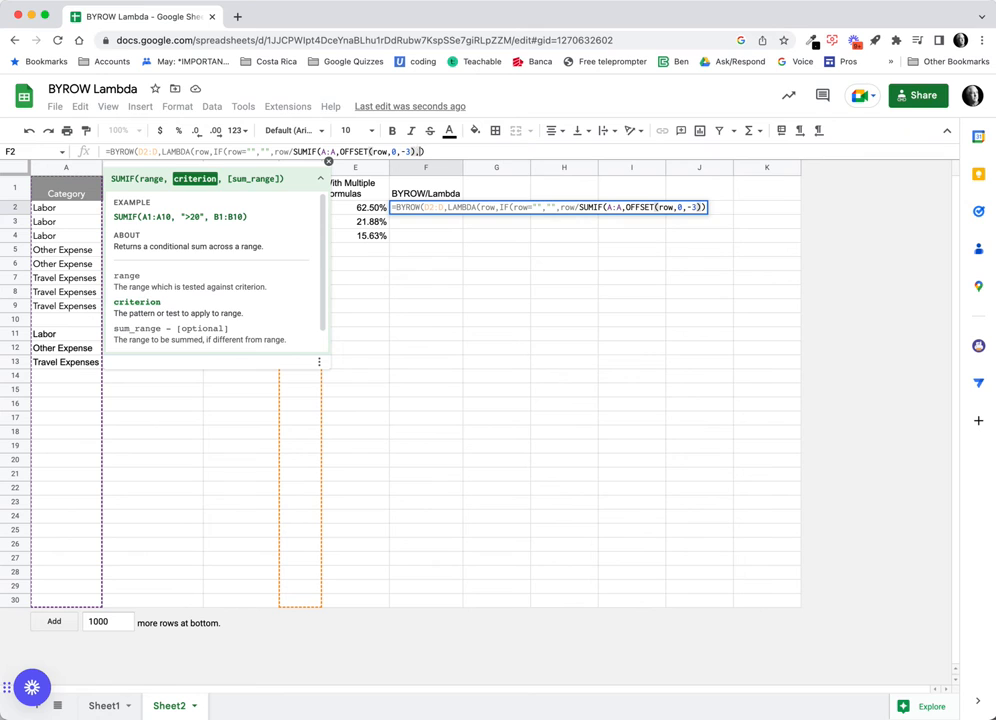
Give SUMIF the sum range D:D, close all open parentheses and commit the formula in F2
text(,)
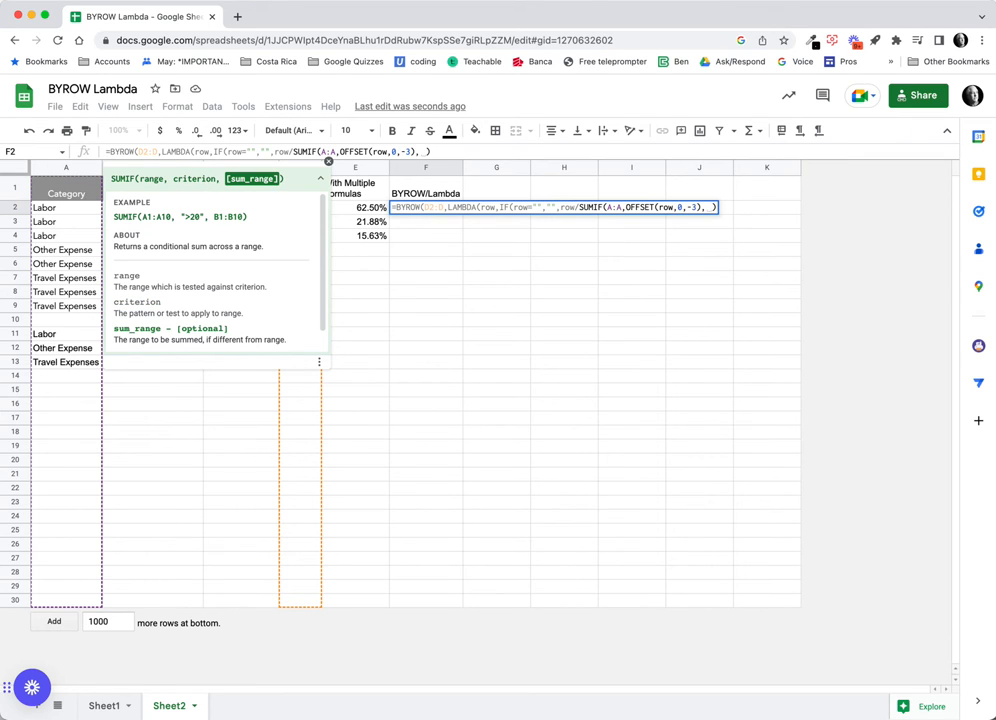
key(BackSpace)
text(D:D)
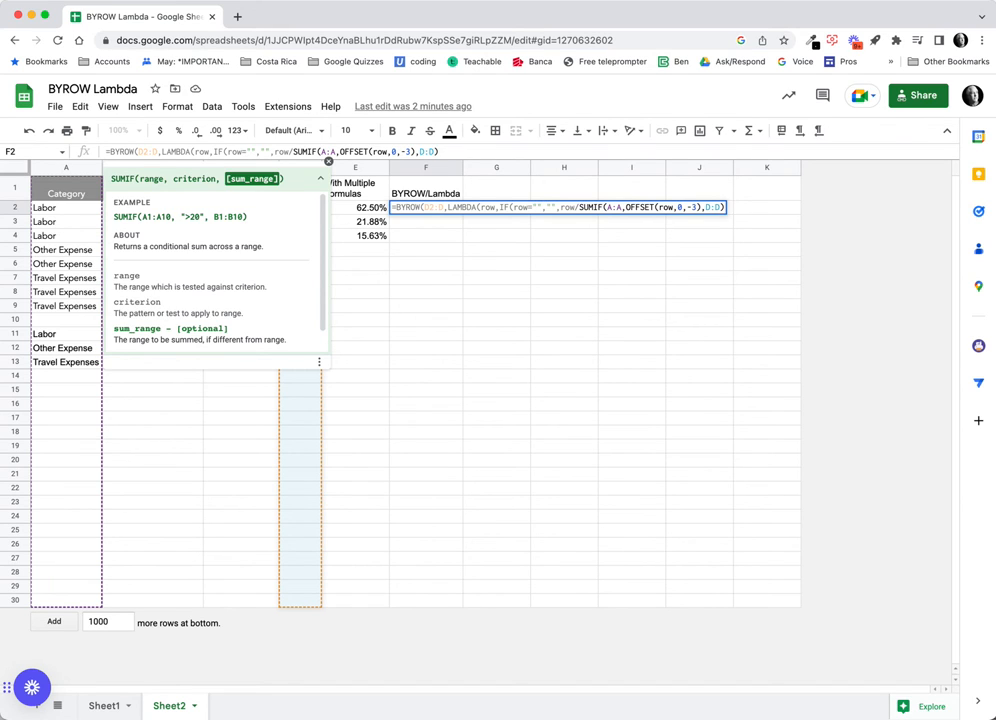
text()))
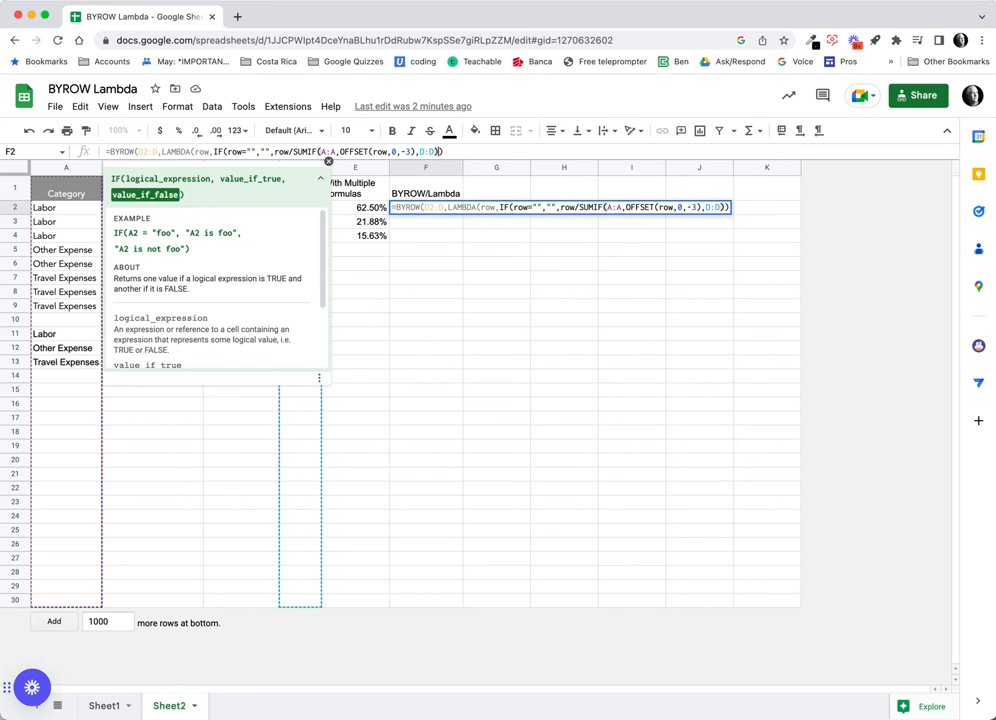
text())
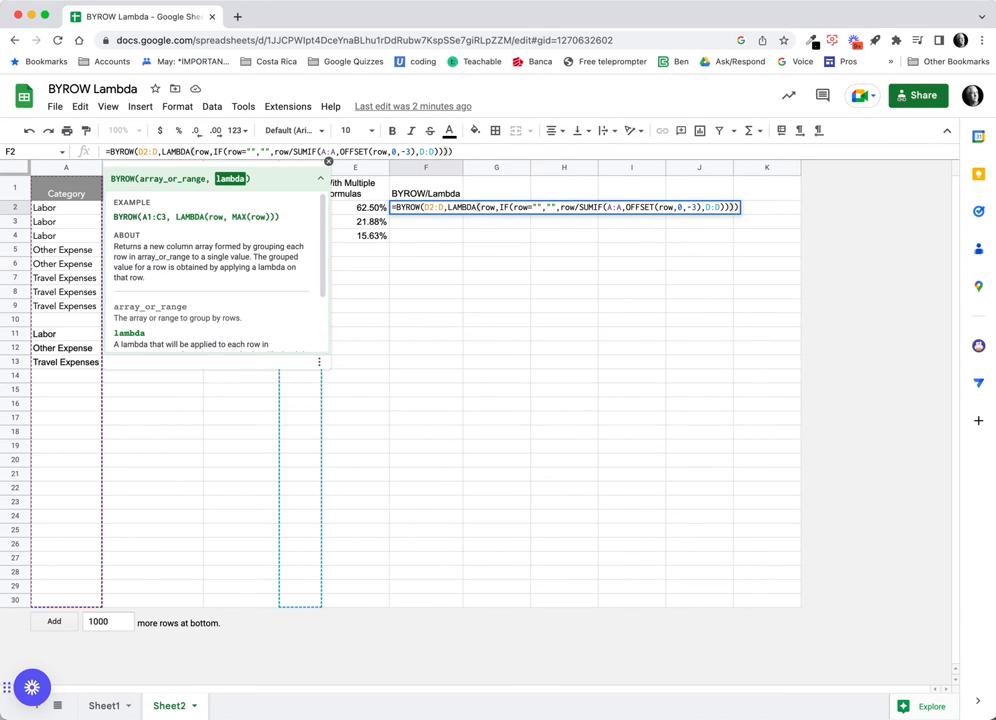
key(Return)
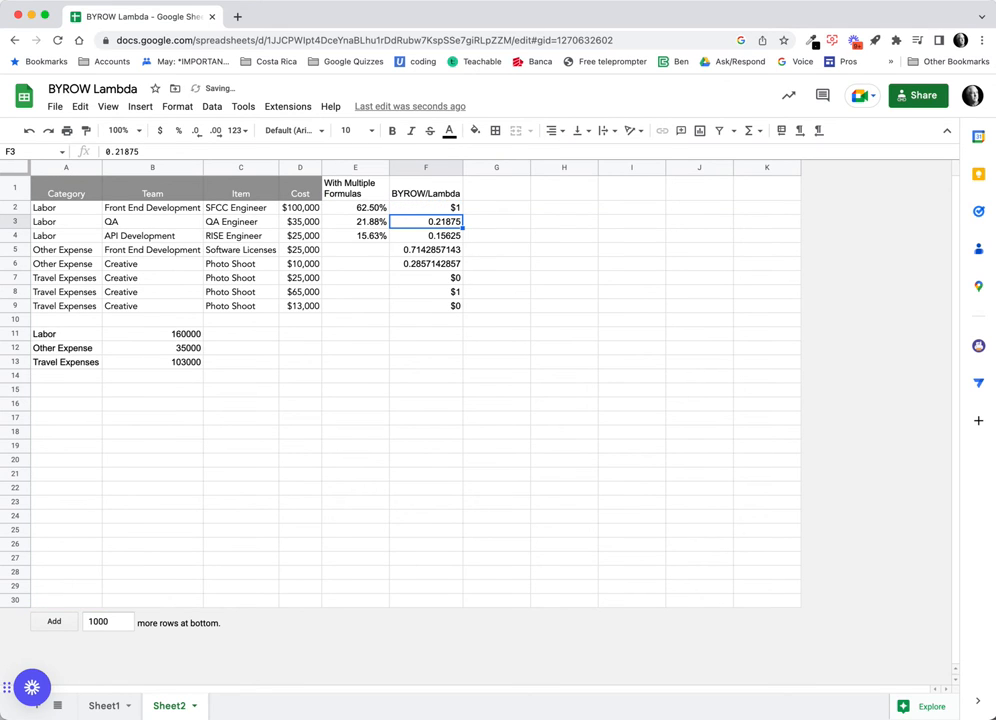
Format the BYROW results in F2:F9 as percentages
click(445, 207)
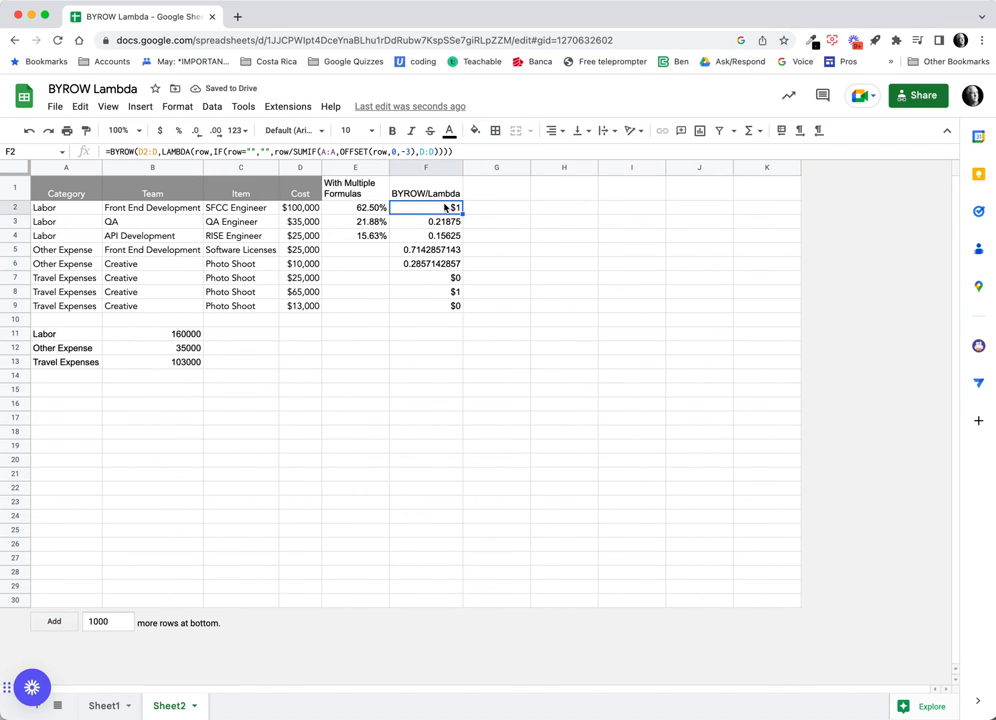
drag(445, 207, 447, 303)
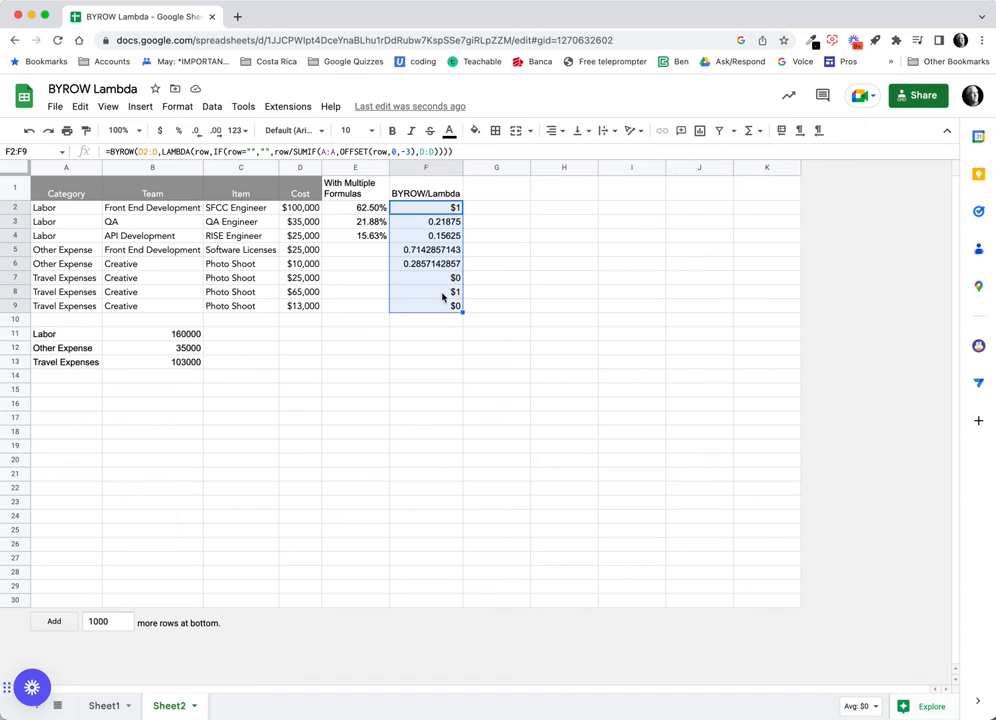
click(178, 130)
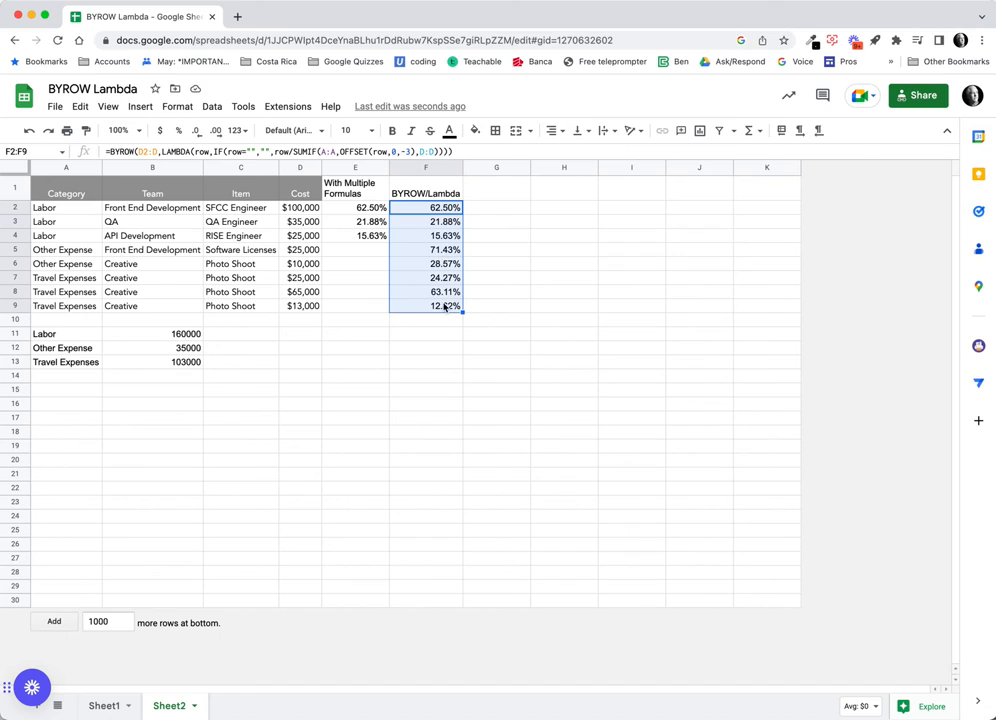
Add a test item in row 10 with category Labor in A10 and cost 48000 in D10
click(91, 322)
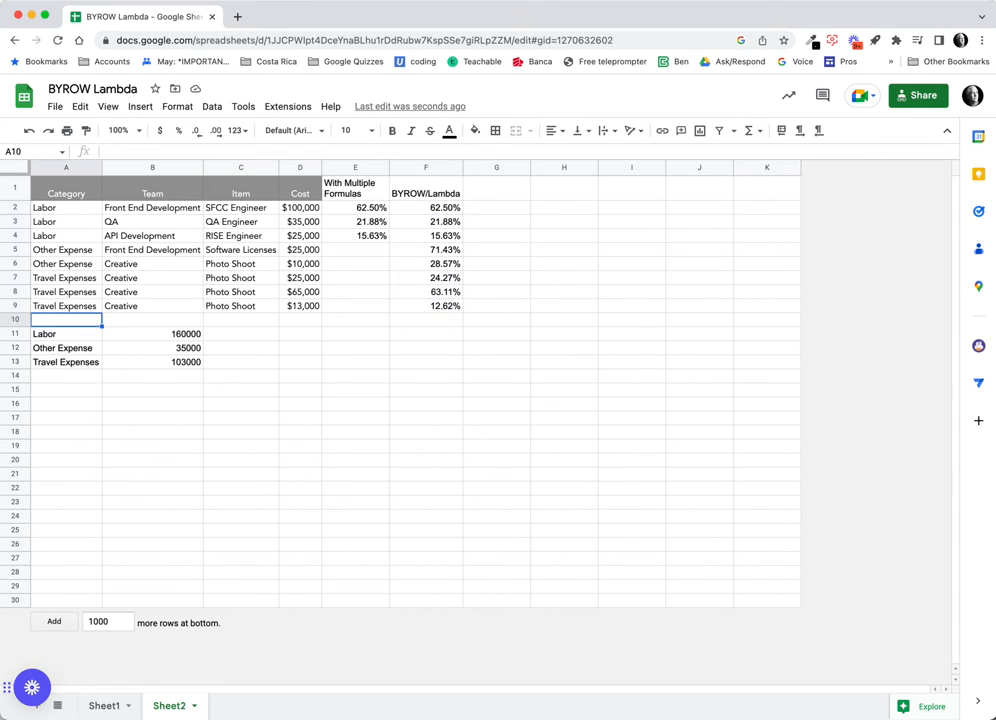
text(Labor)
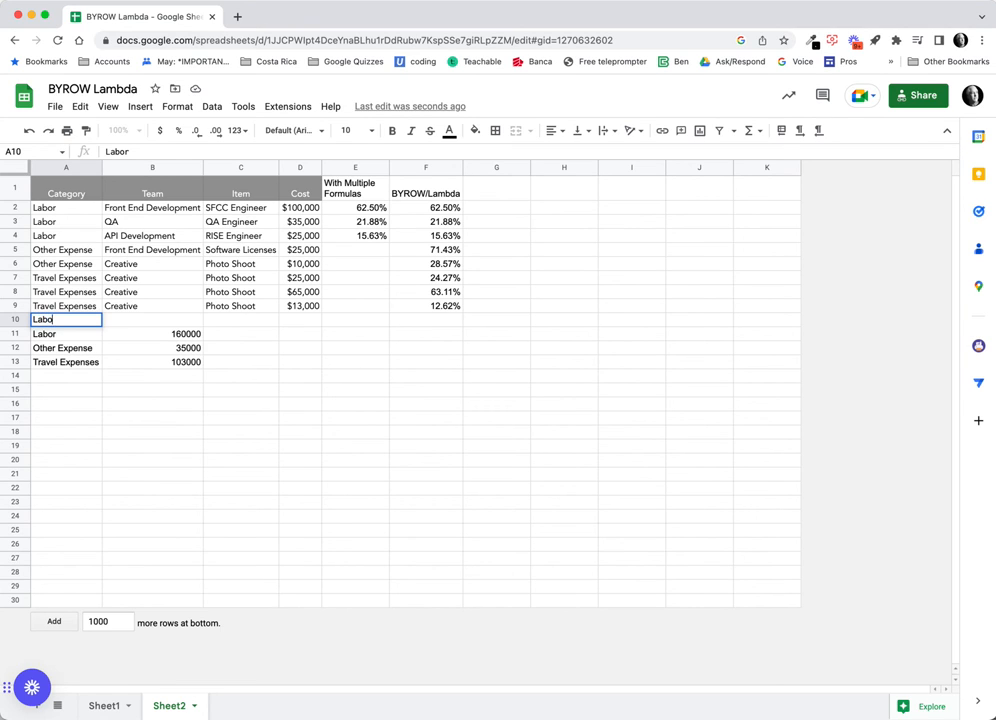
key(Tab)
key(Tab)
key(Tab)
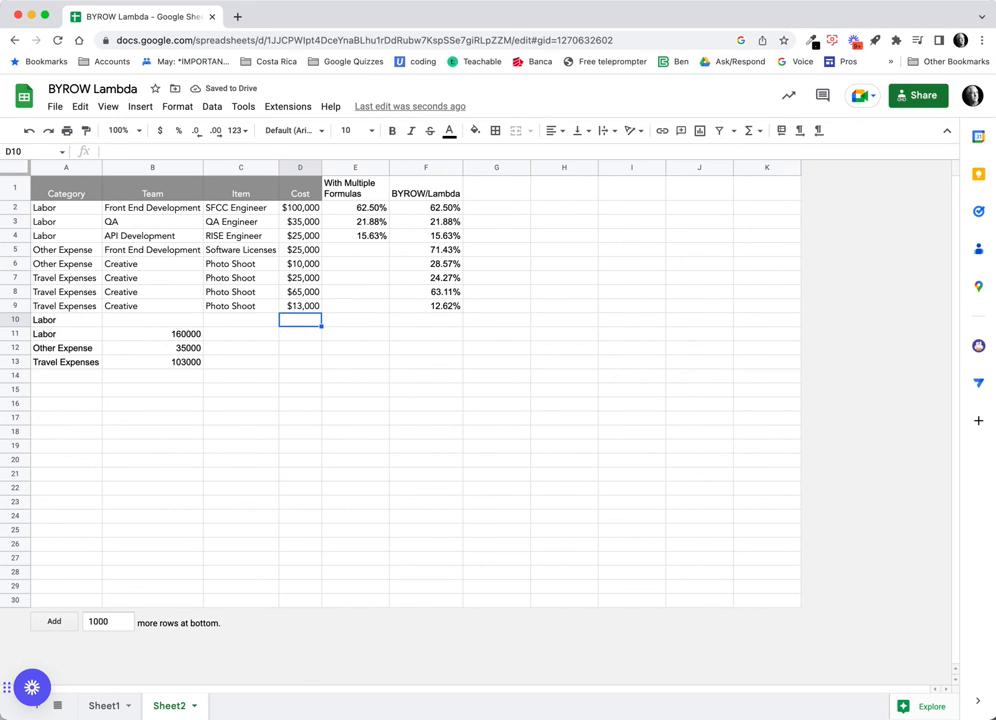
text(48000)
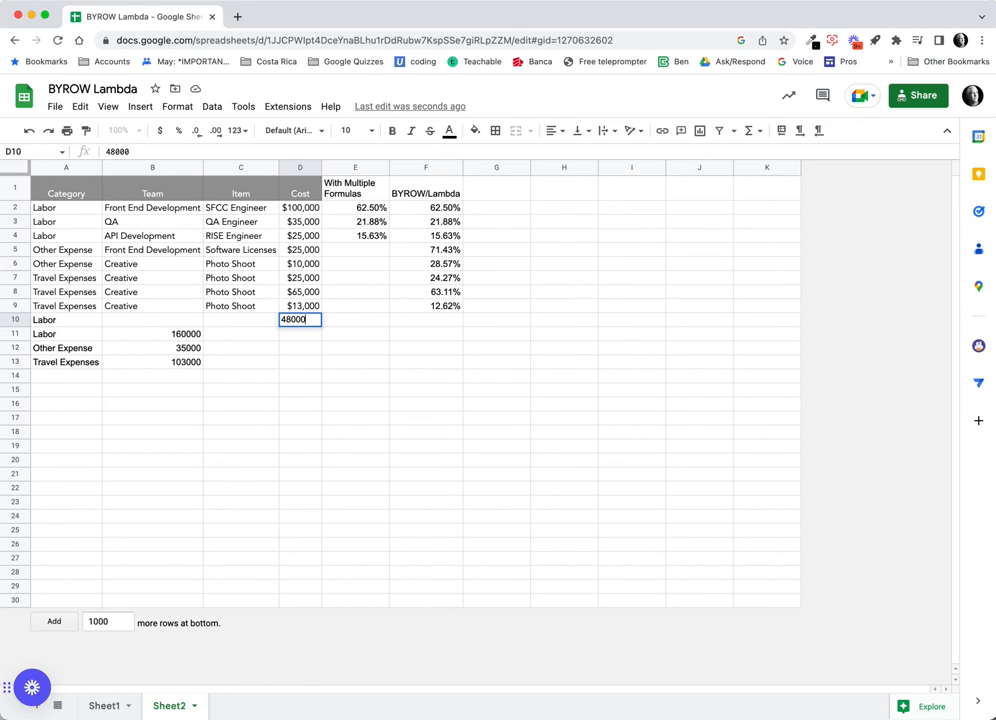
key(Return)
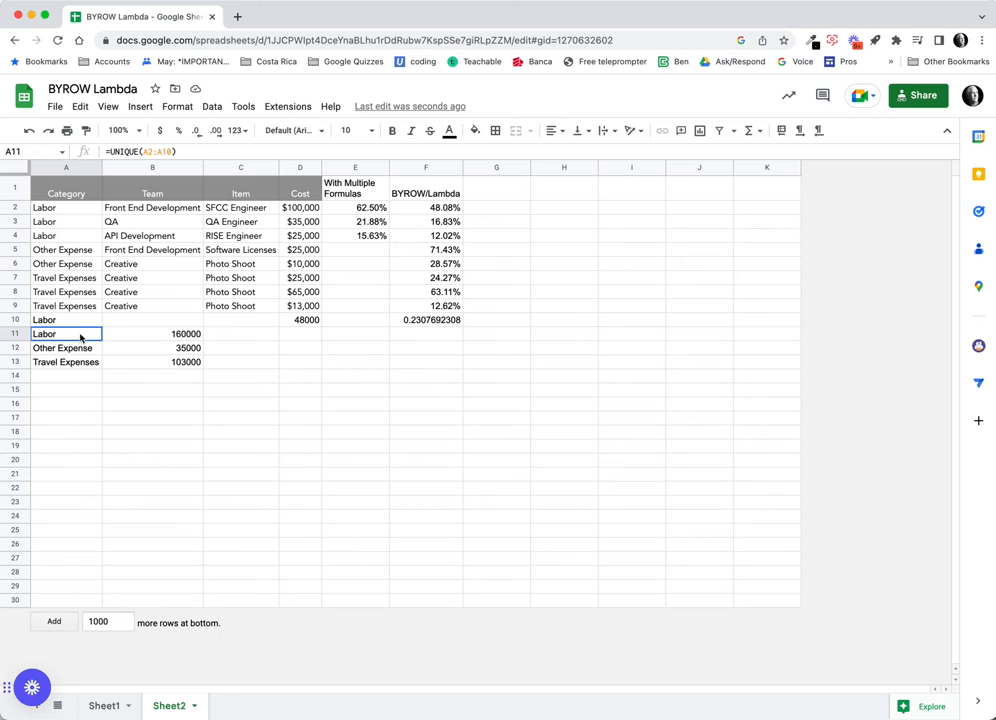
Move the category totals block A11:B13 down to A16:B18
drag(81, 337, 162, 362)
key(ctrl+c)
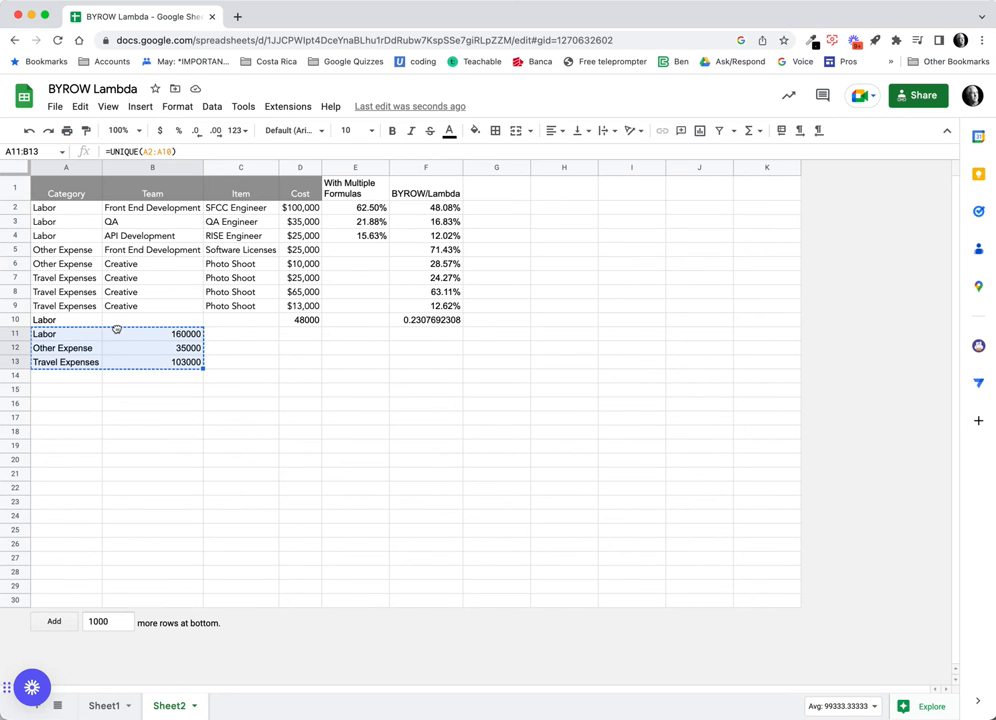
drag(117, 330, 118, 402)
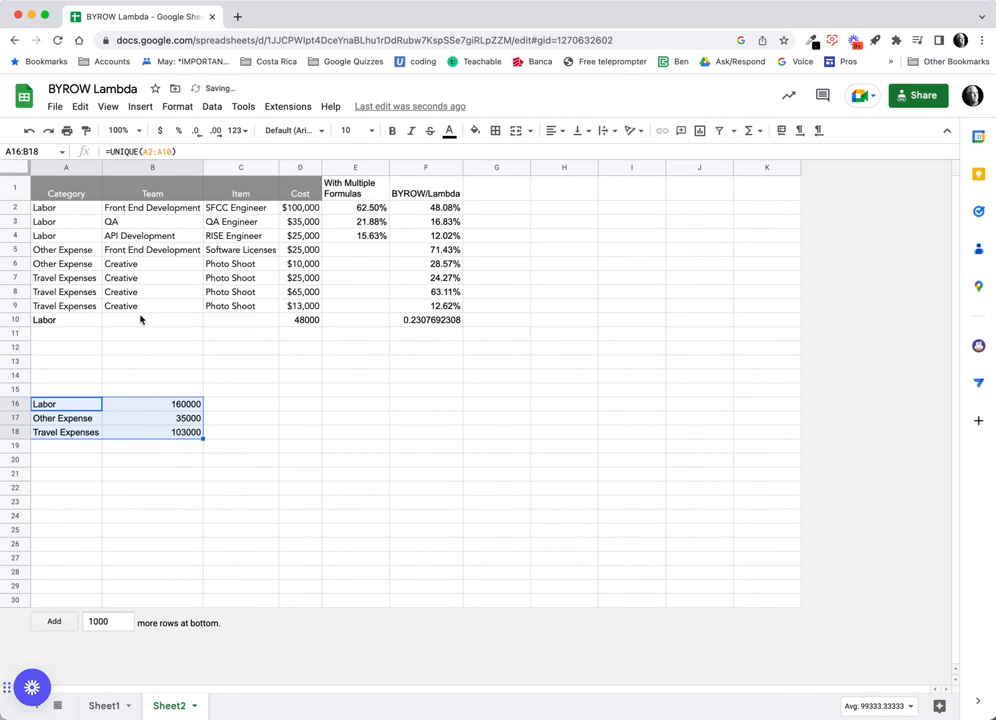
Check the sum of the Labor costs in D2:D4 and D10 using the selection summary
click(299, 321)
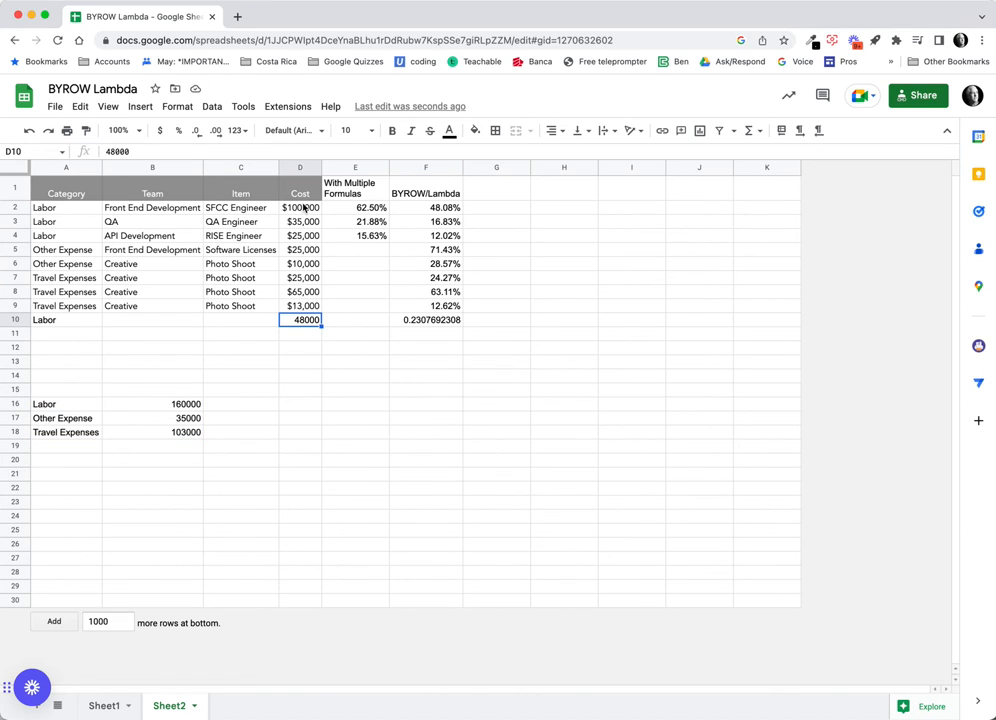
drag(304, 207, 309, 238)
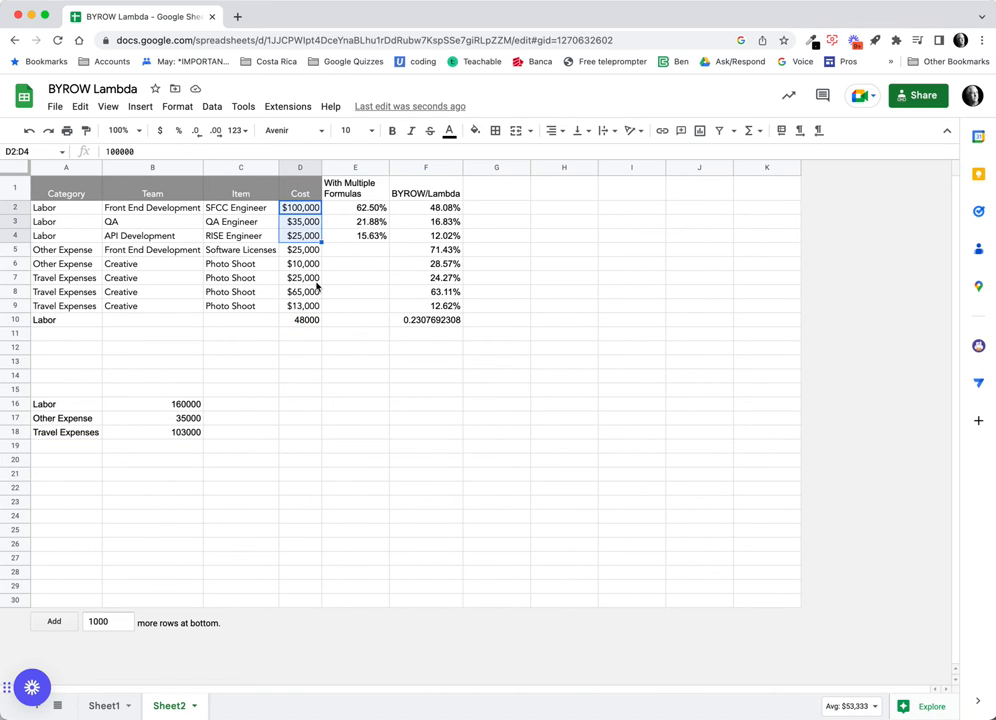
super+click(312, 319)
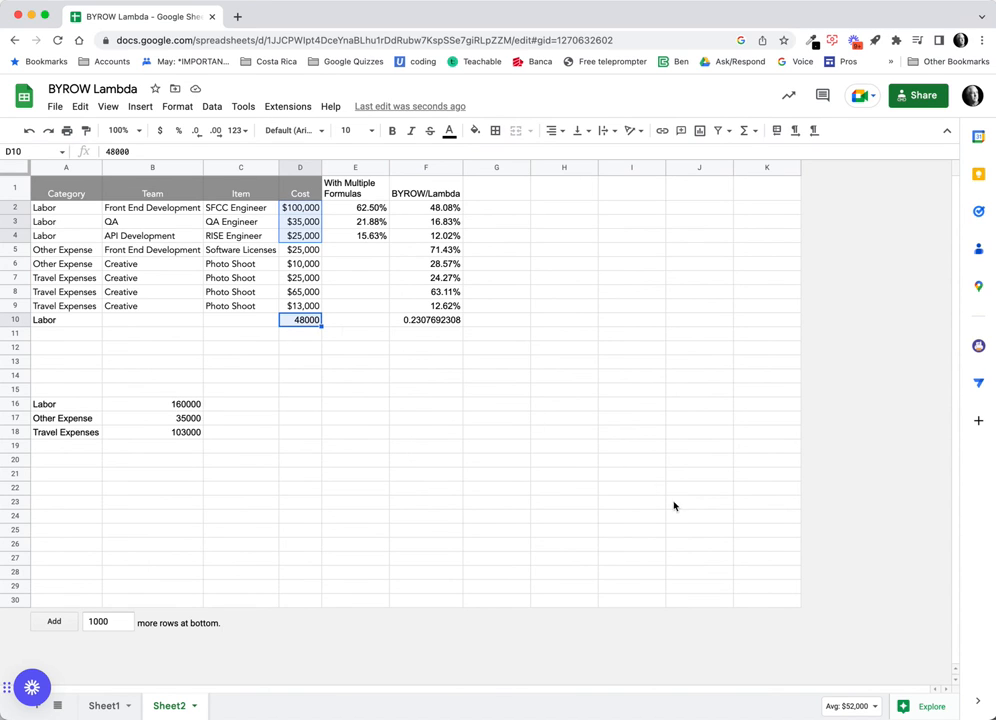
click(850, 706)
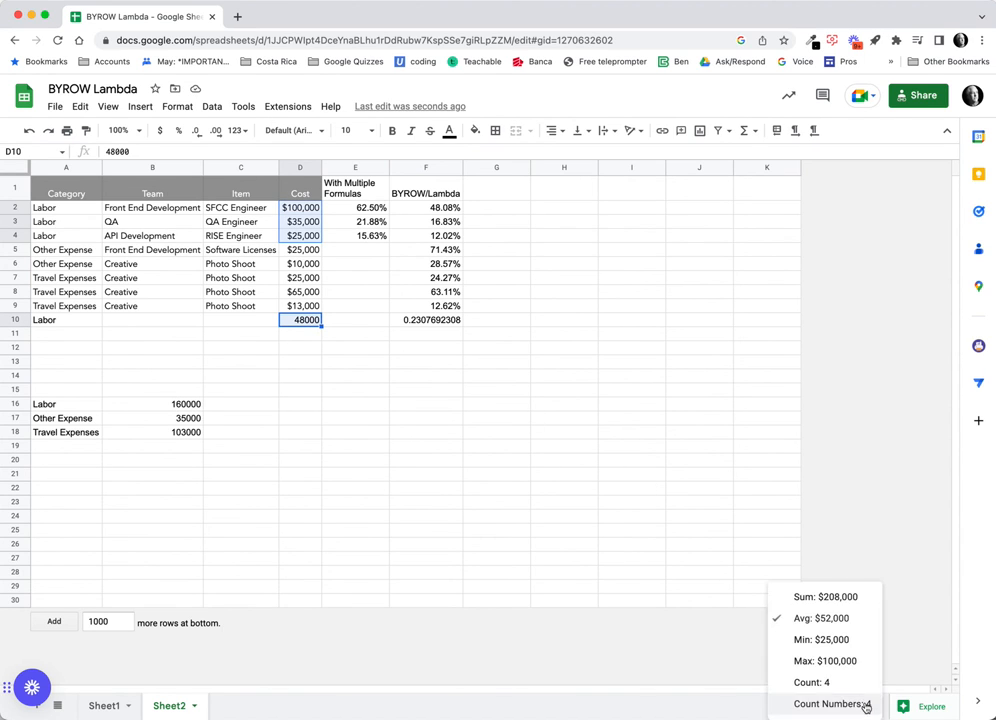
click(828, 598)
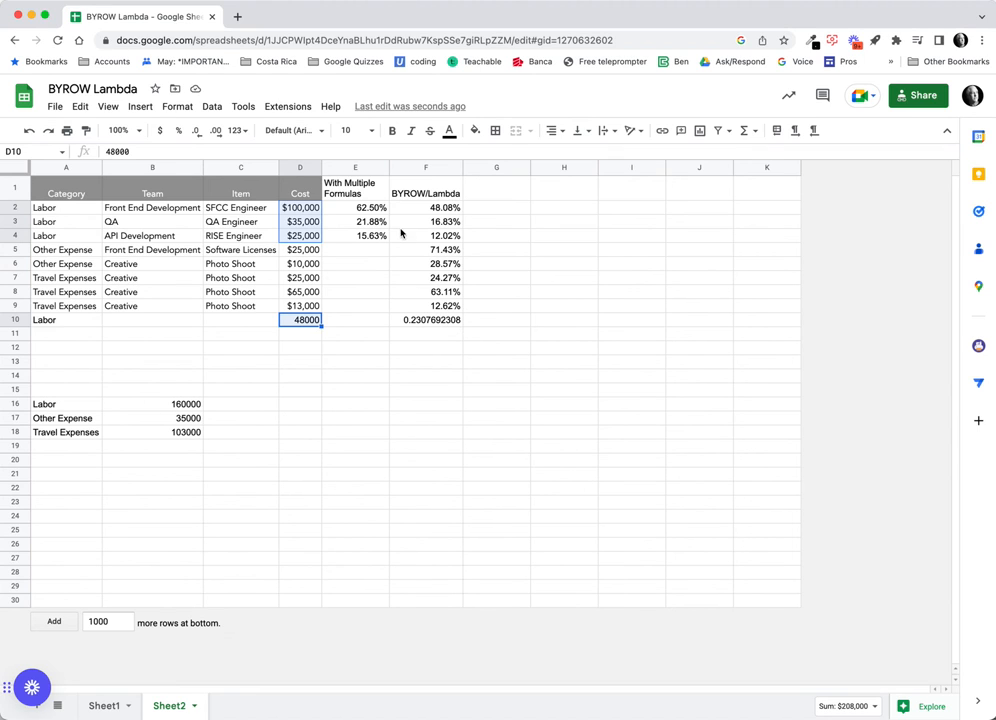
Extend the Labor total's SUMIF in B16 to include row 10, using ranges A2:A10 and D2:D10, and check the dependent percentage in E2
click(171, 408)
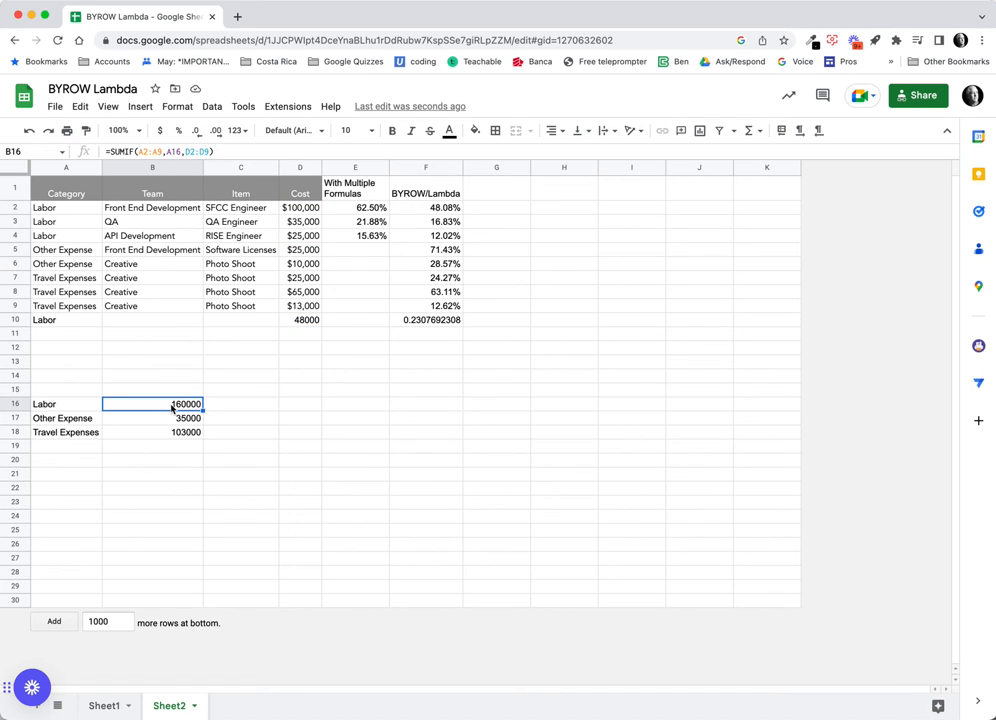
click(207, 153)
drag(207, 153, 189, 153)
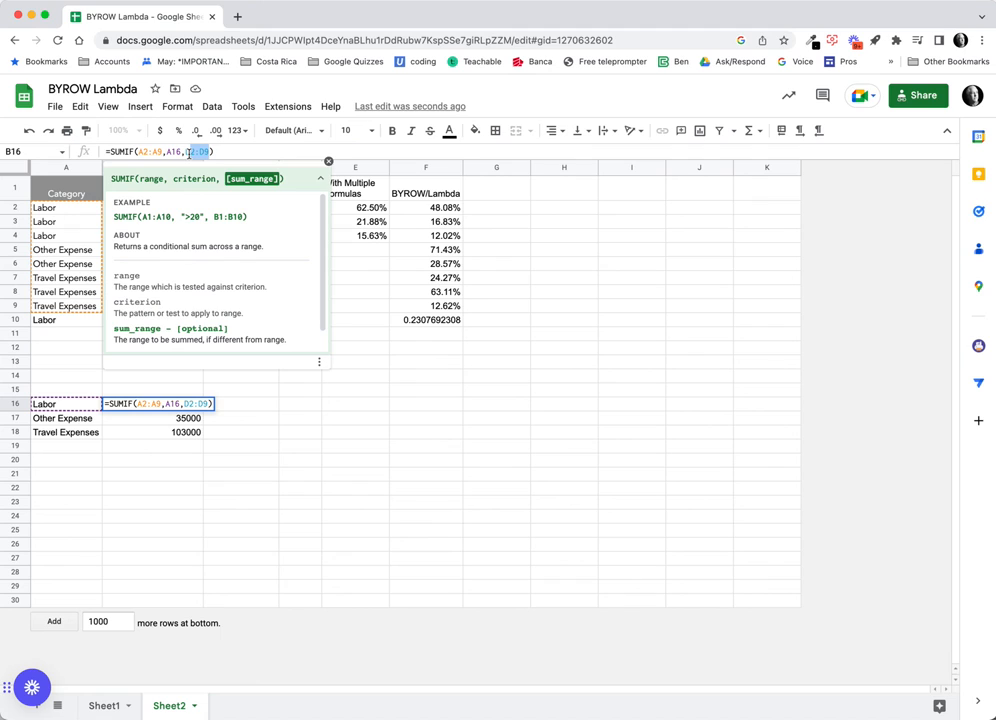
click(210, 155)
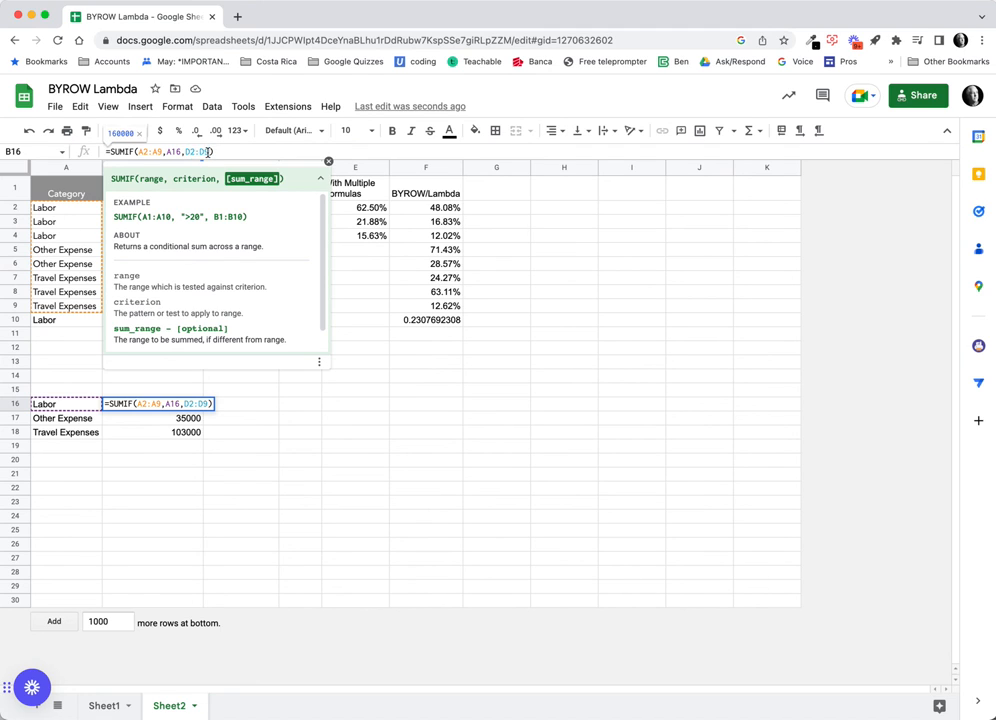
key(BackSpace)
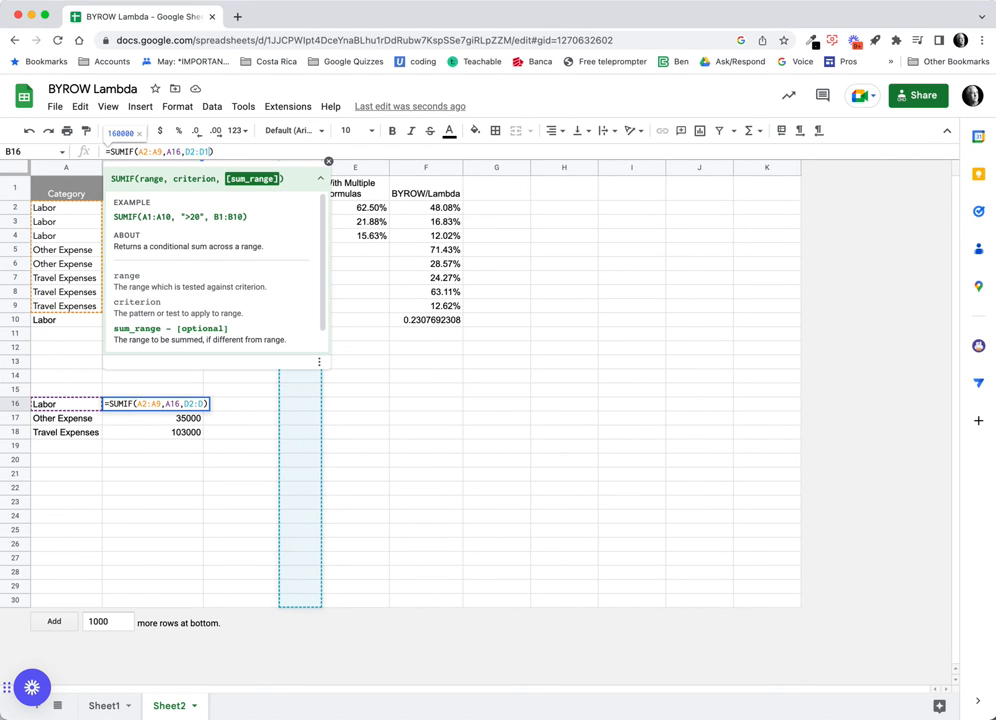
text(10)
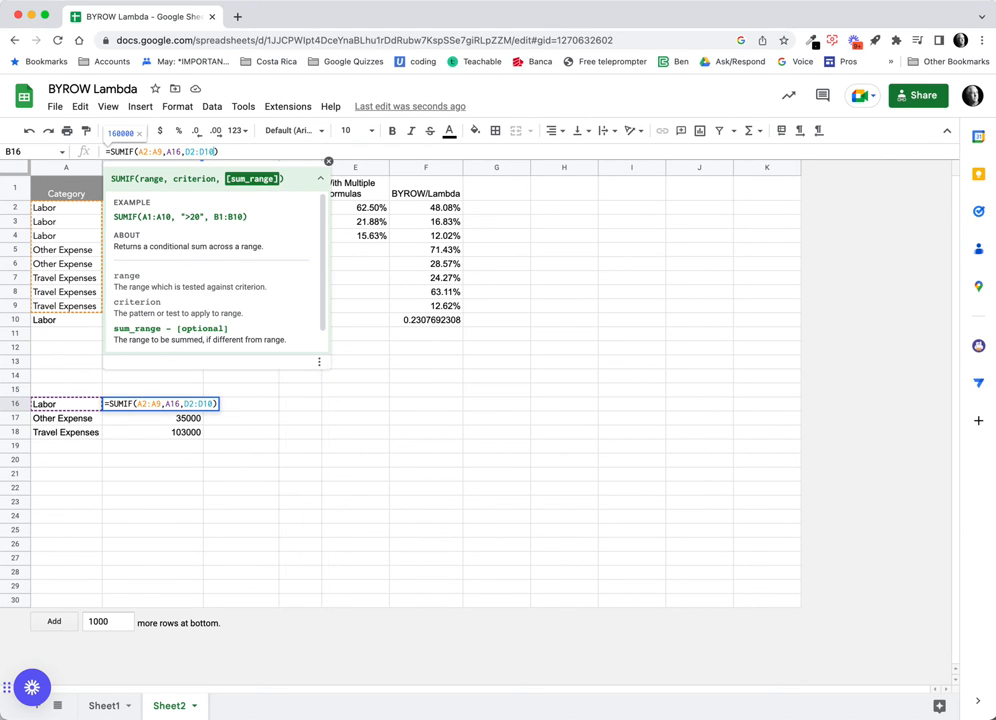
click(160, 151)
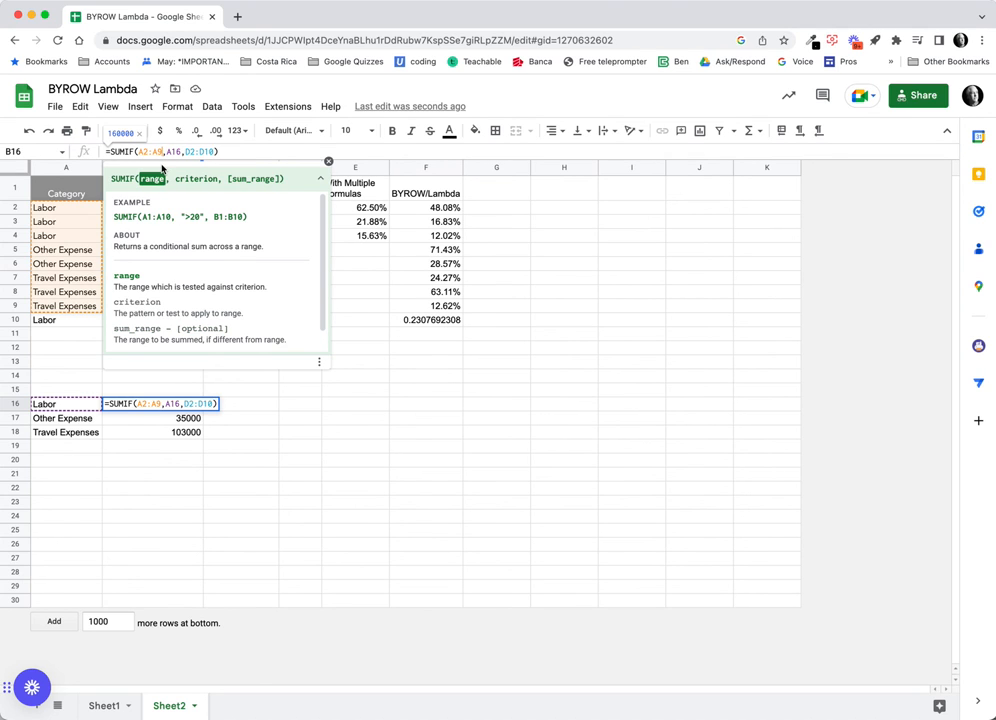
key(BackSpace)
text(10)
key(Return)
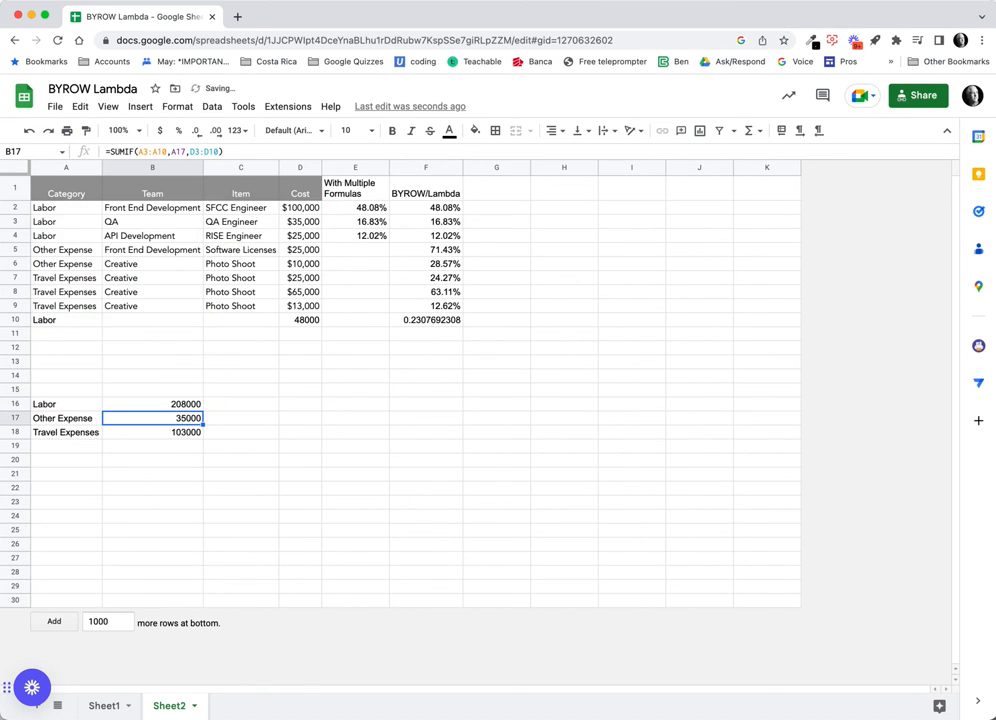
click(189, 404)
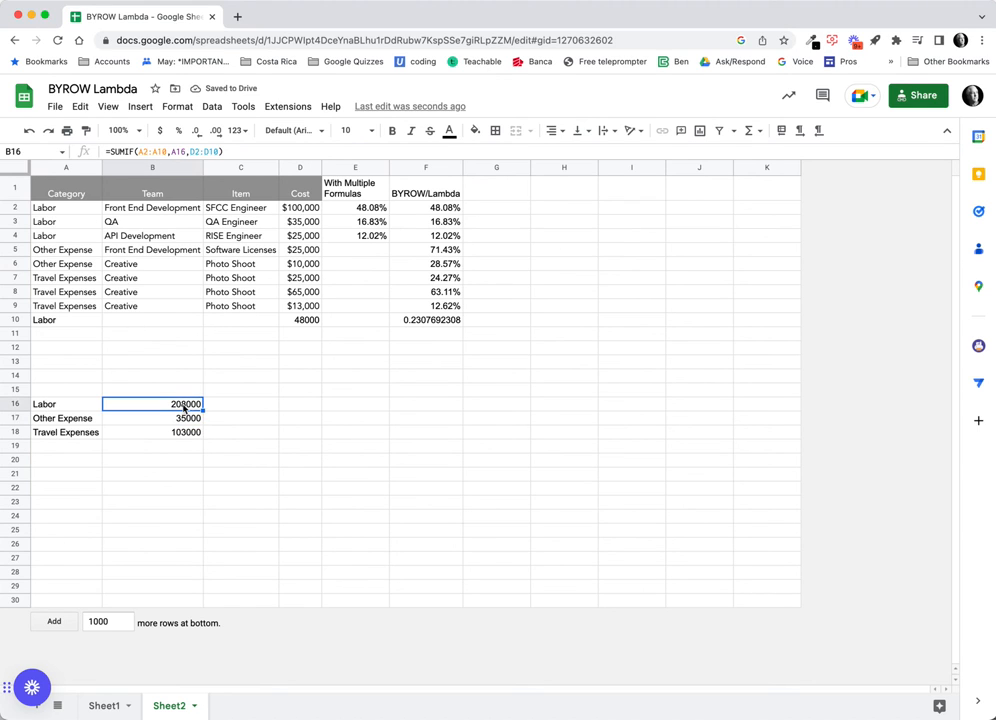
click(377, 210)
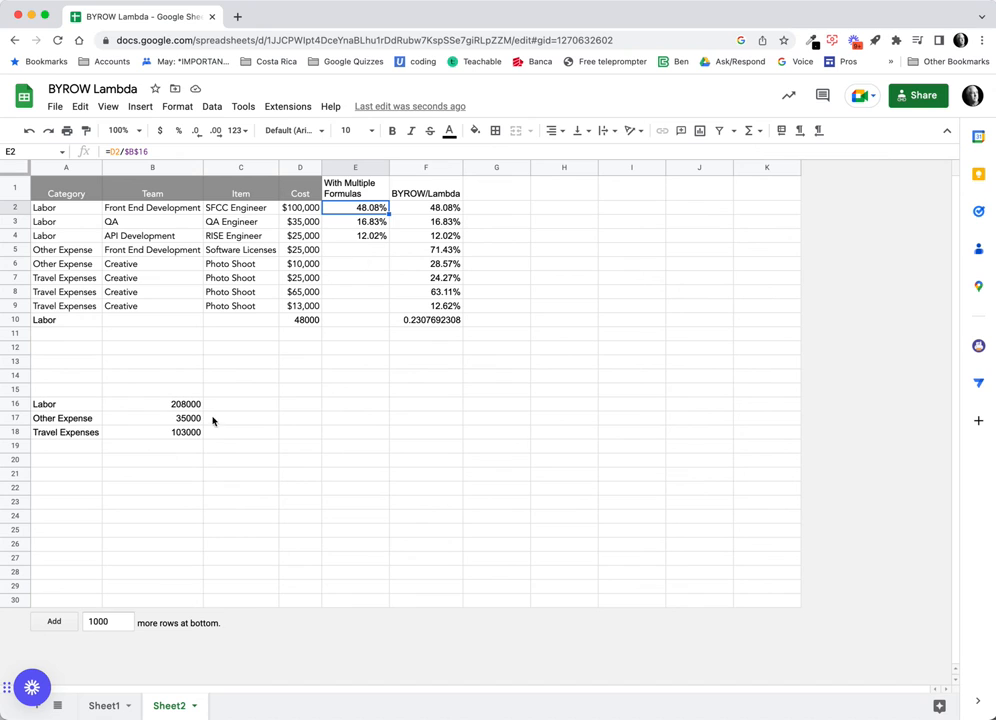
Format the whole BYROW/Lambda column F as percentages
click(456, 209)
click(430, 168)
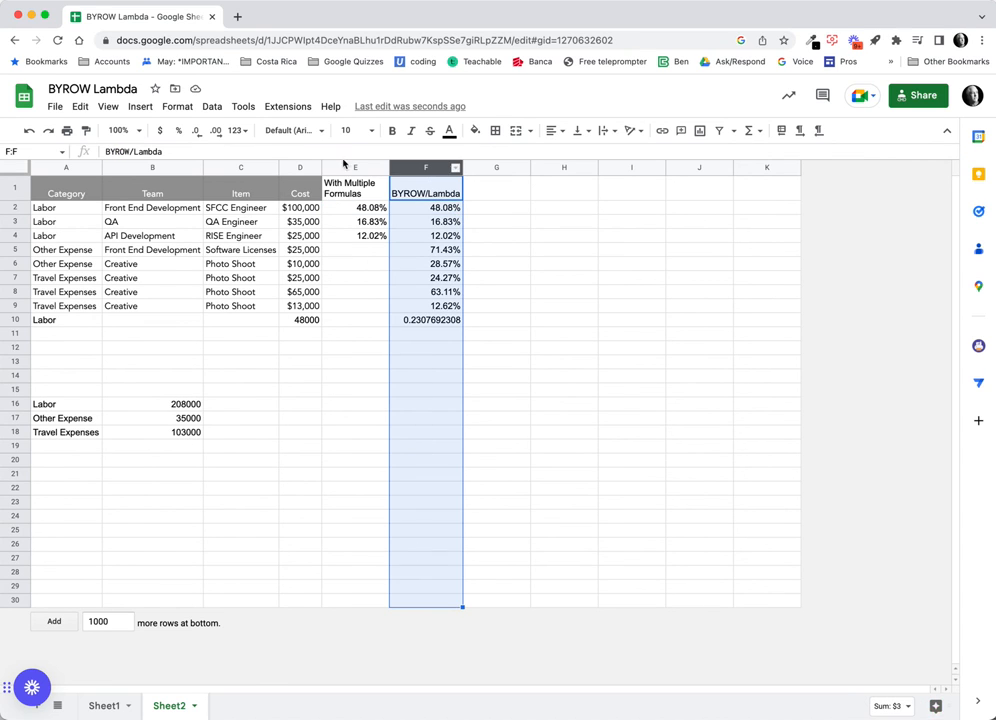
click(178, 130)
click(420, 277)
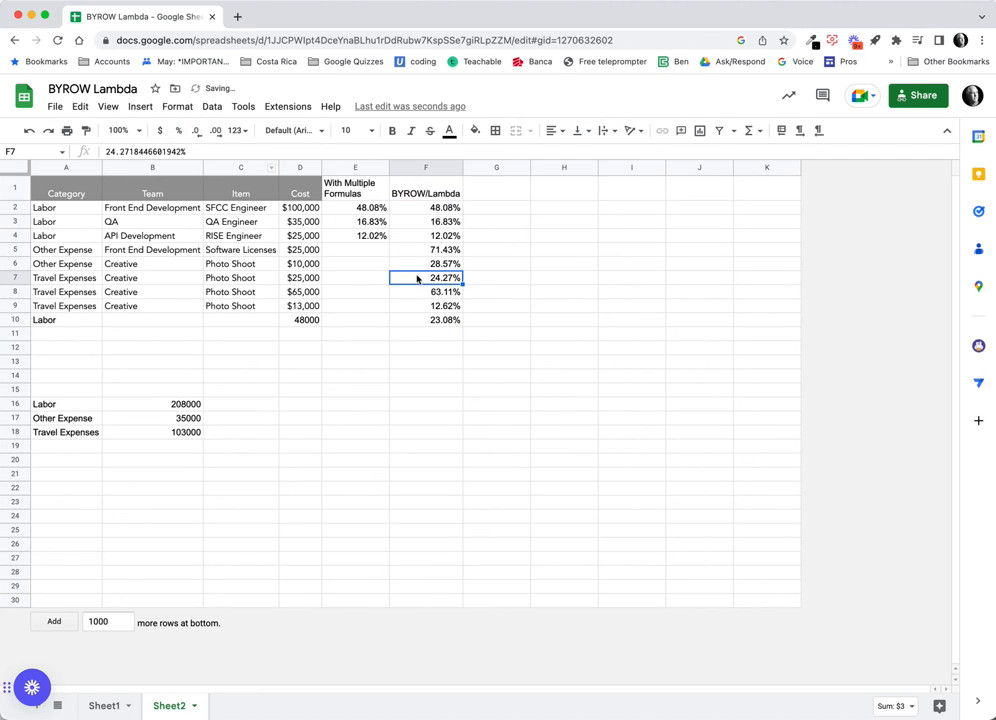
Highlight the BYROW formula cell F2 with a yellow fill
click(426, 208)
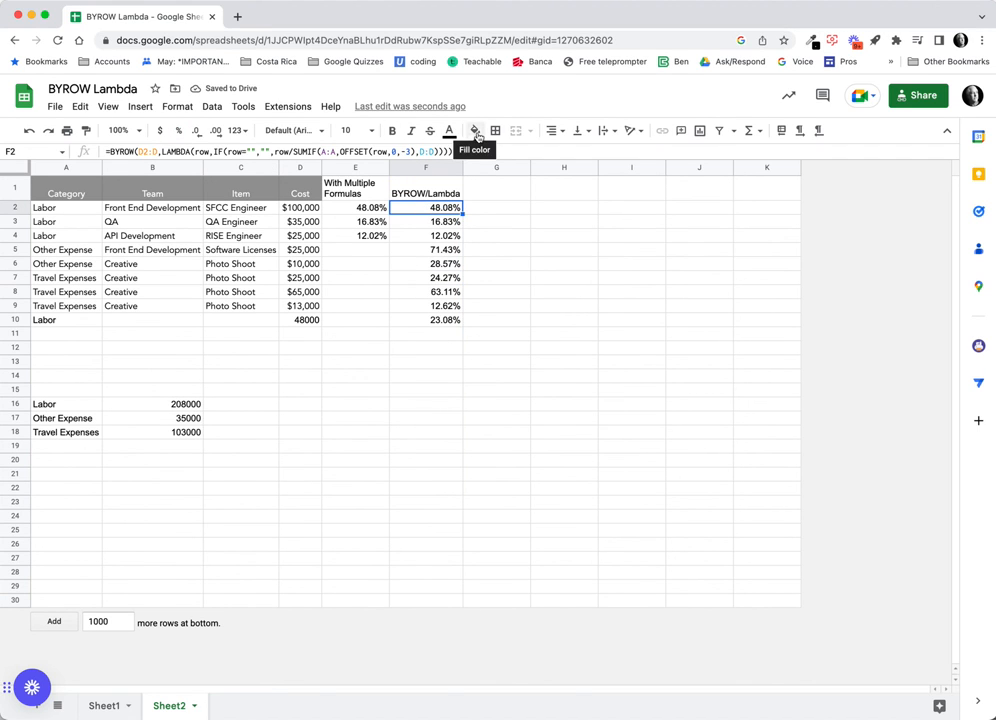
click(475, 130)
click(525, 191)
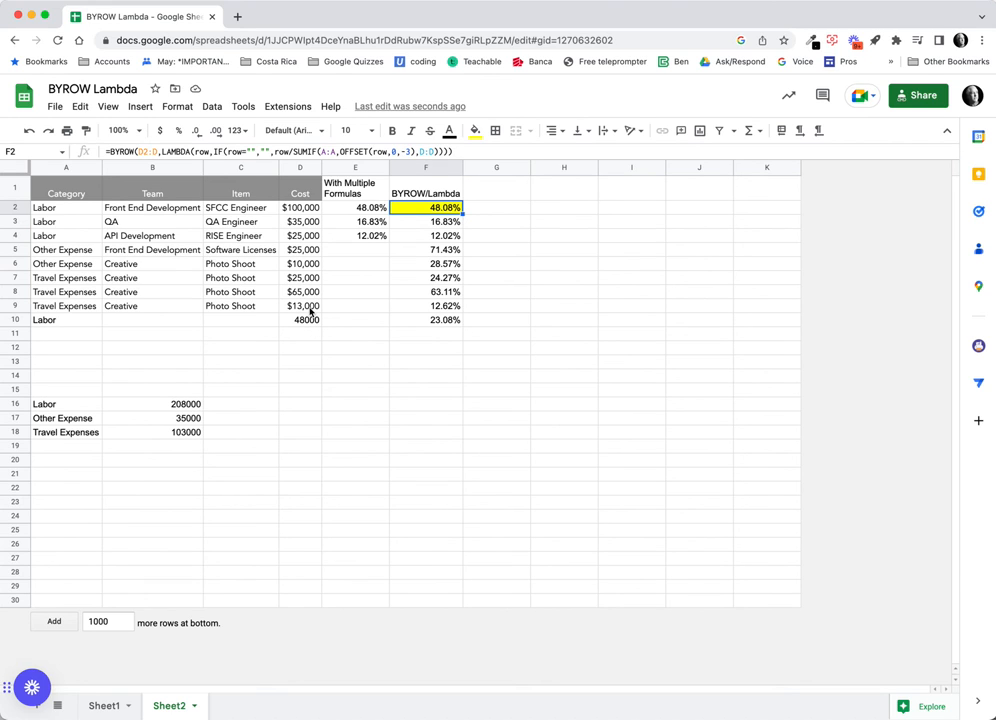
Check the sum of the Travel Expenses costs in D7:D9 using the selection summary
drag(304, 278, 300, 307)
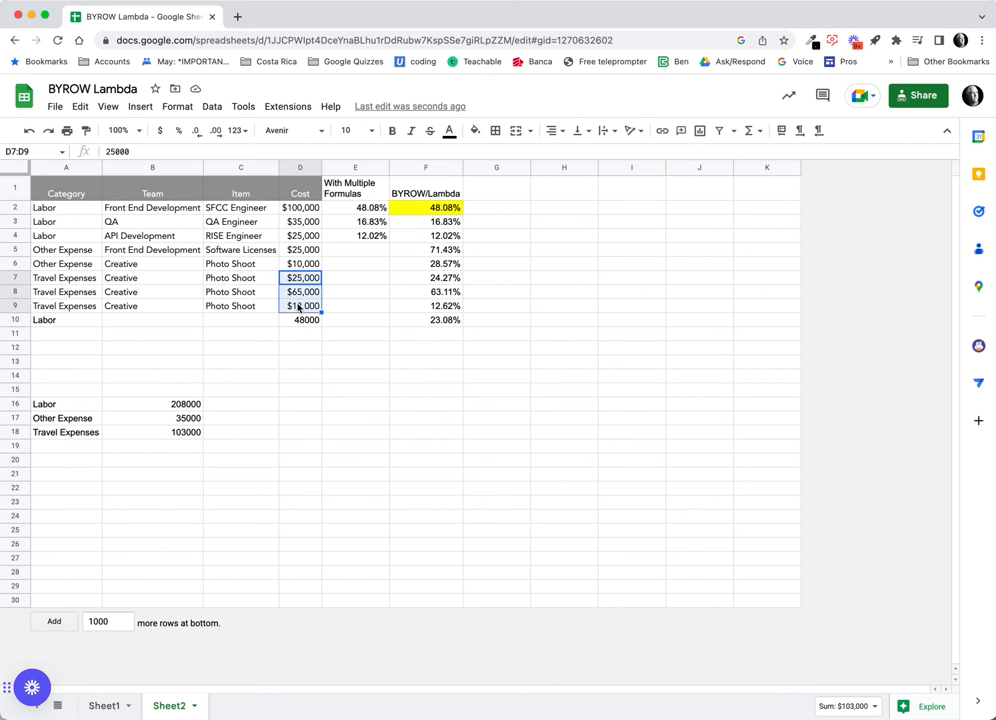